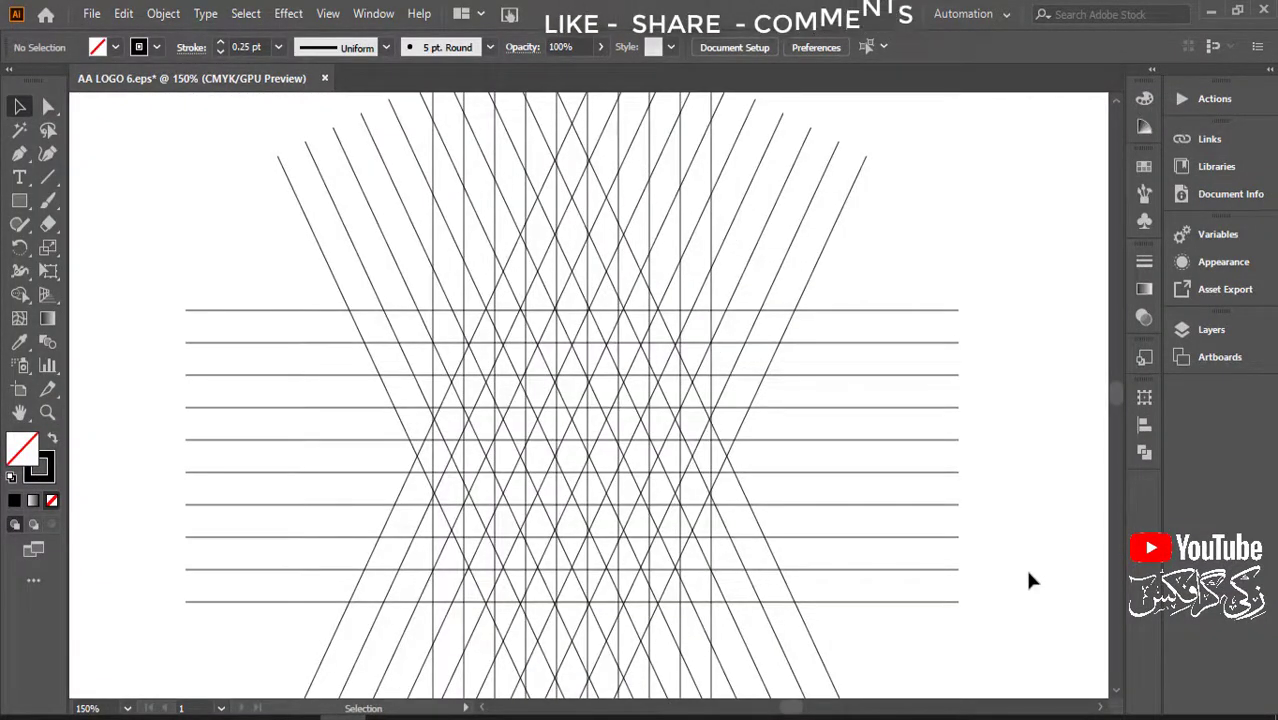
- Select all grid lines and switch to the Shape Builder tool with a black fill
key(ctrl+a)
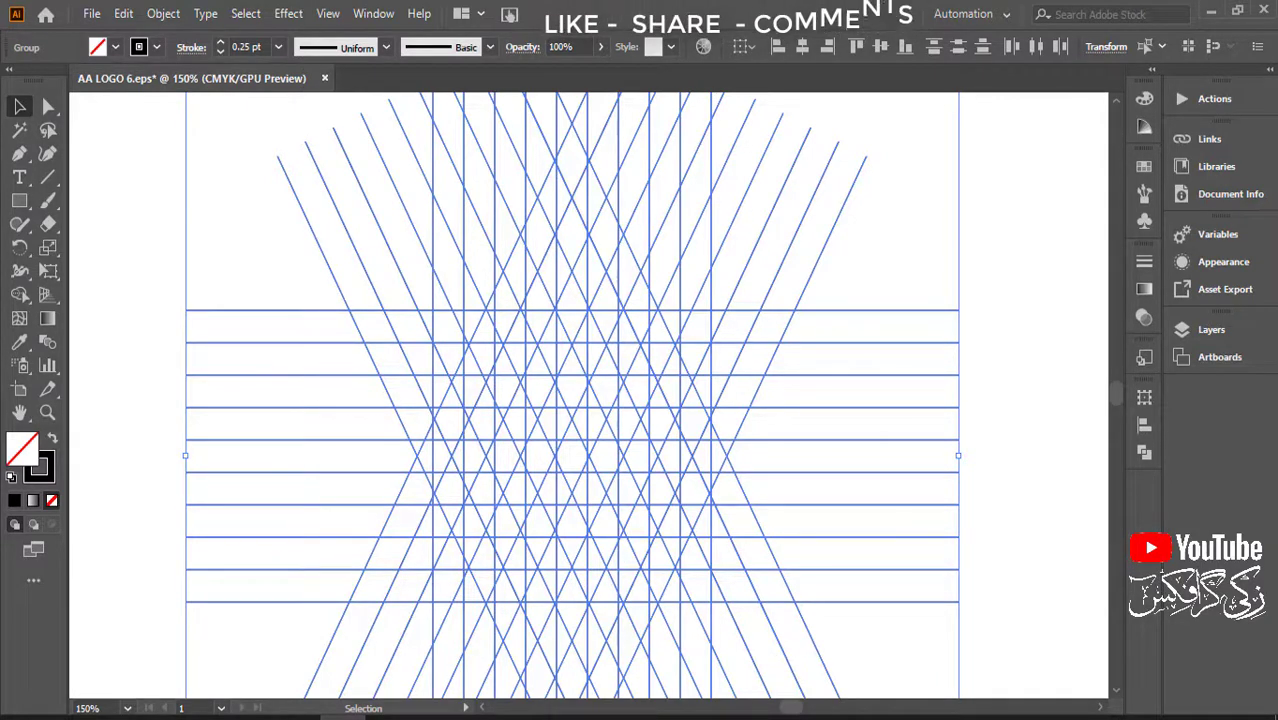
click(21, 294)
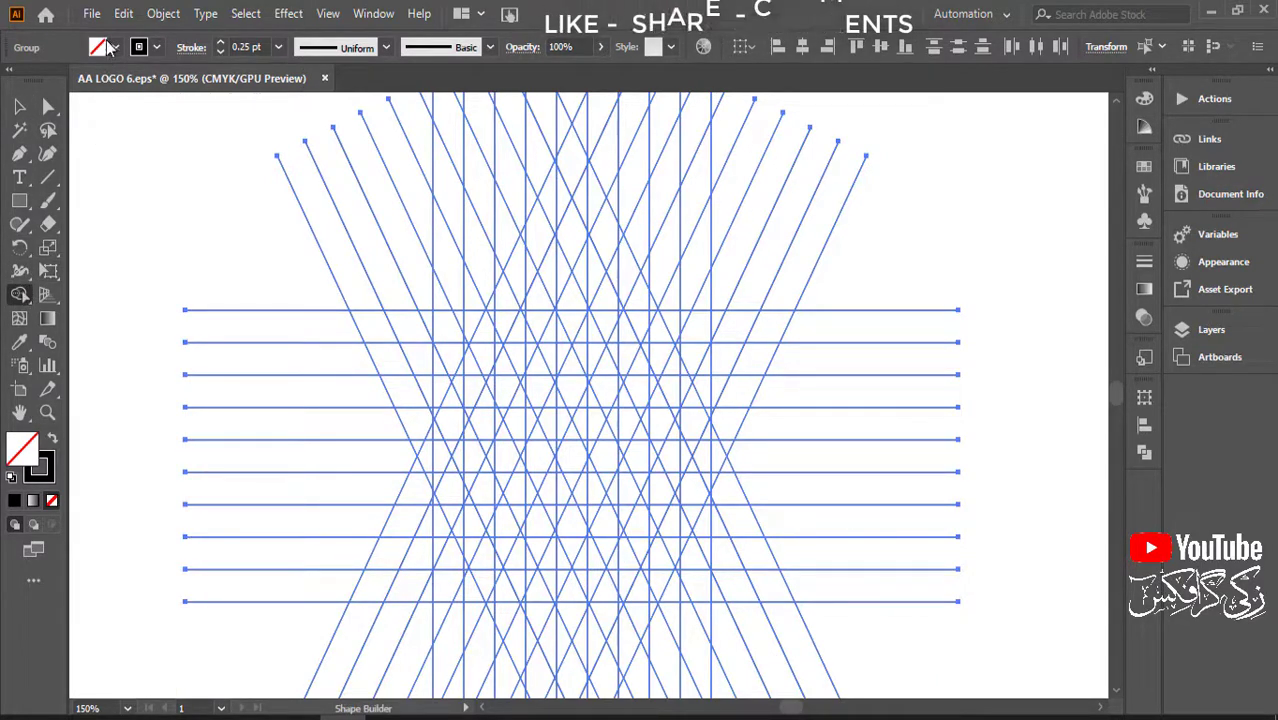
click(97, 50)
click(52, 82)
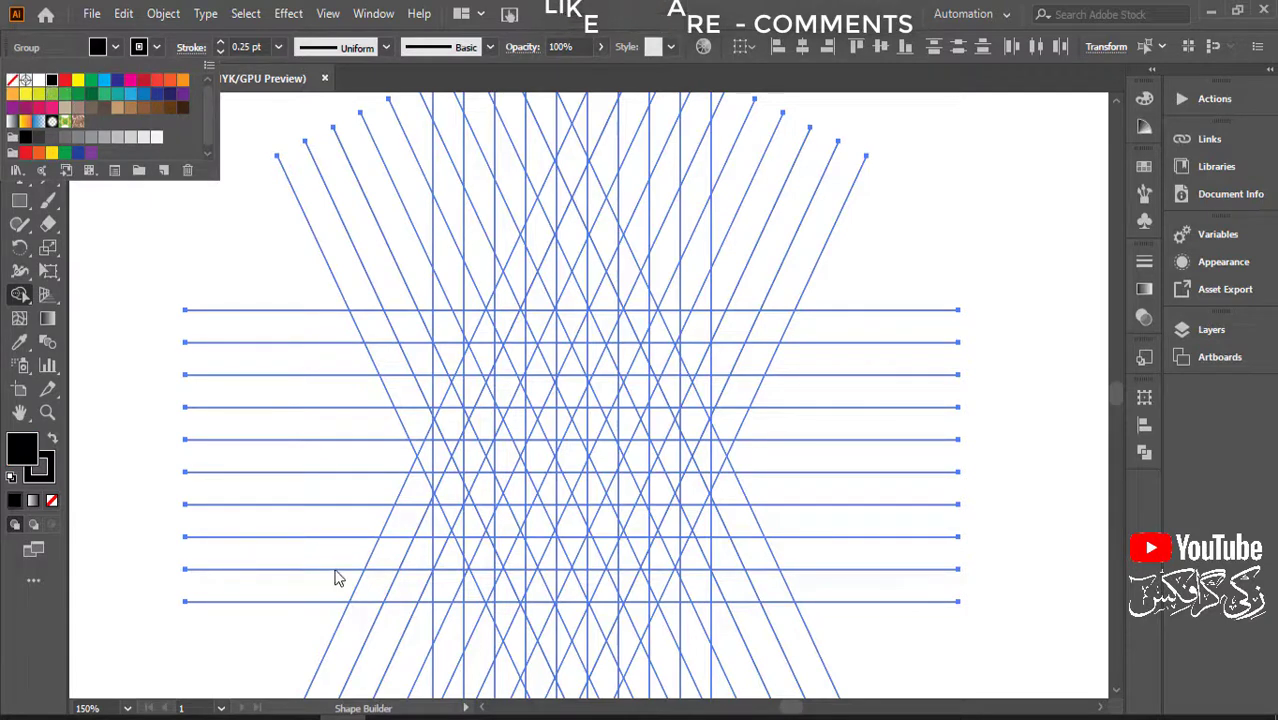
click(374, 600)
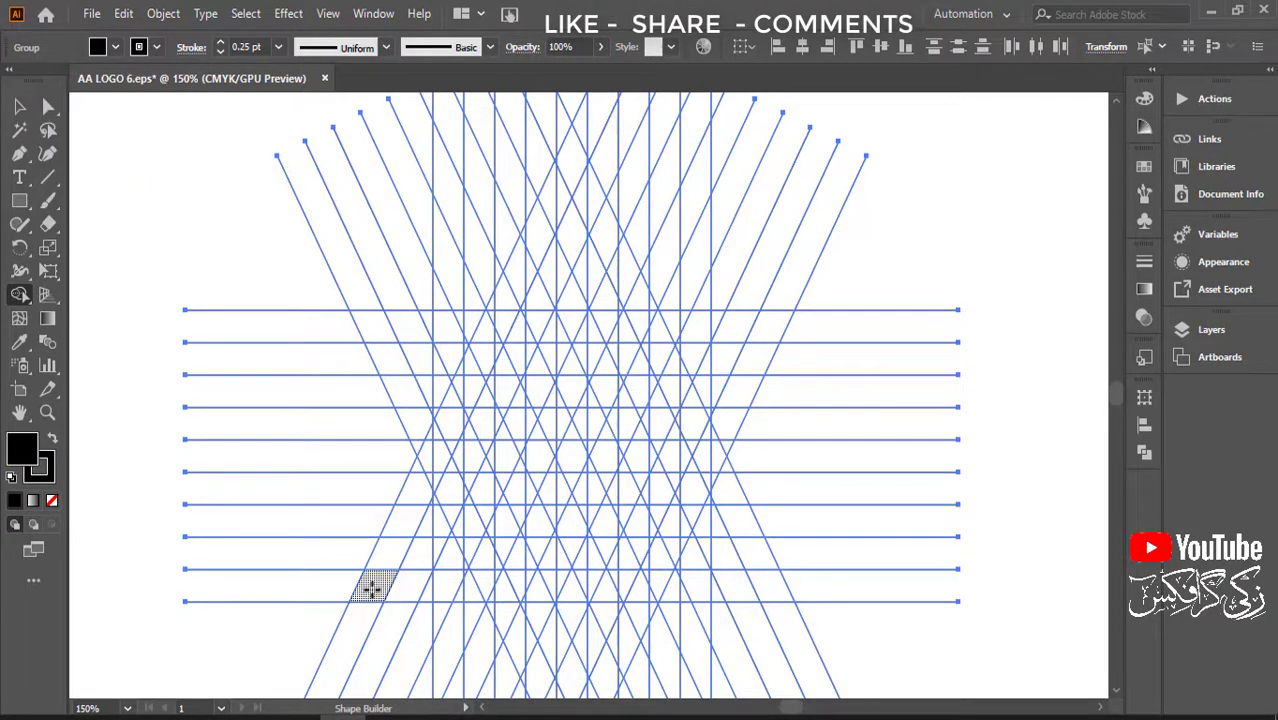
- Merge the lower-left diagonal strip of grid cells into one black shape
drag(400, 543, 442, 442)
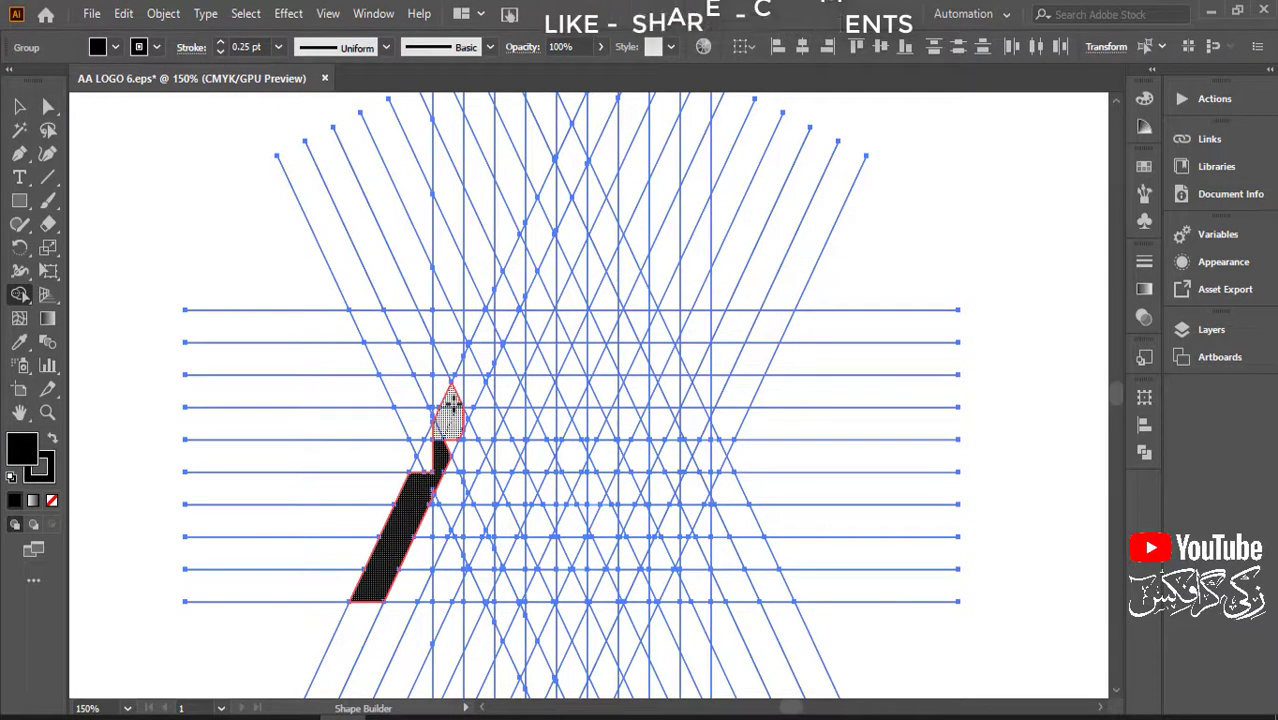
drag(497, 510, 507, 527)
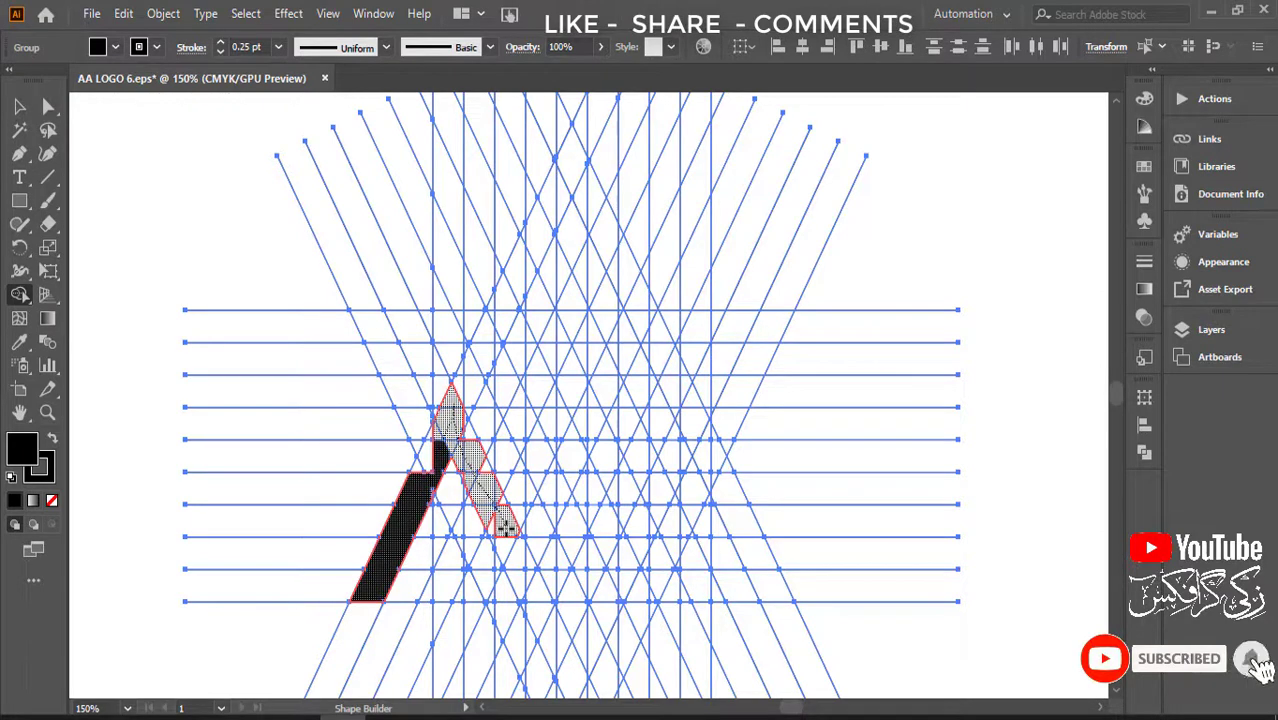
drag(507, 527, 514, 556)
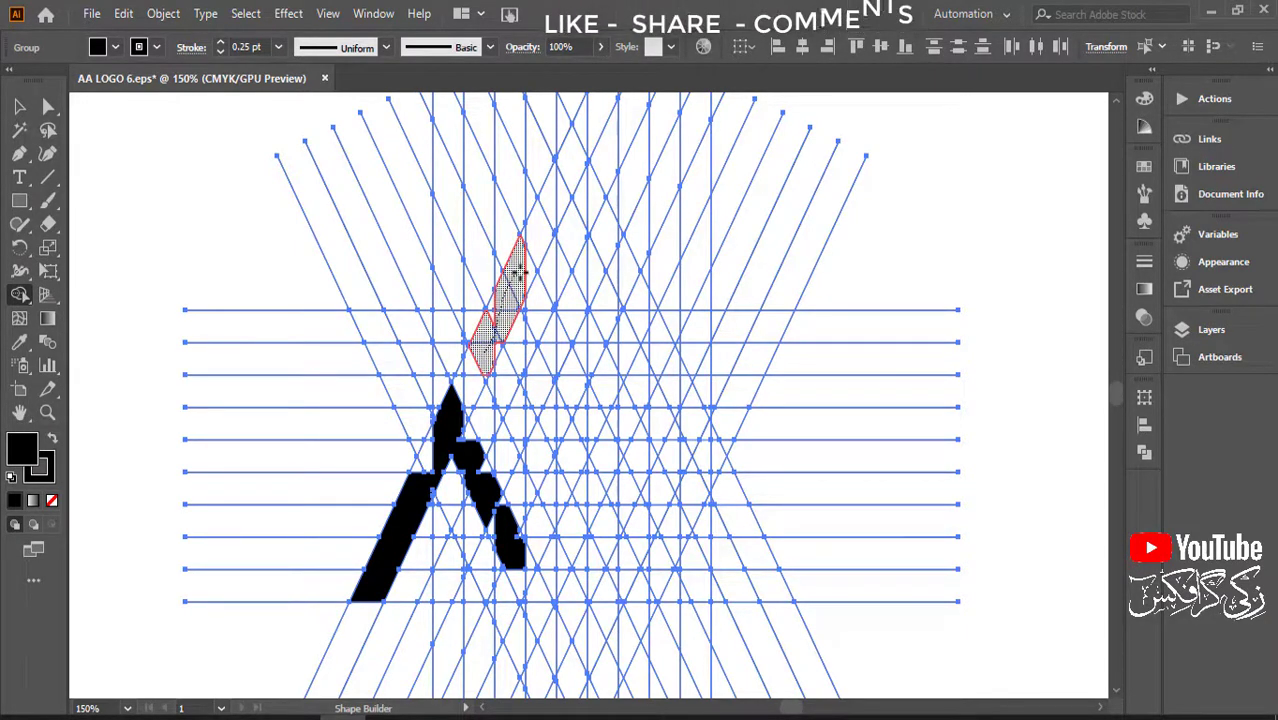
- Build the second A's right leg, the region above its peak, and the tall right leg to the baseline
drag(558, 343, 603, 455)
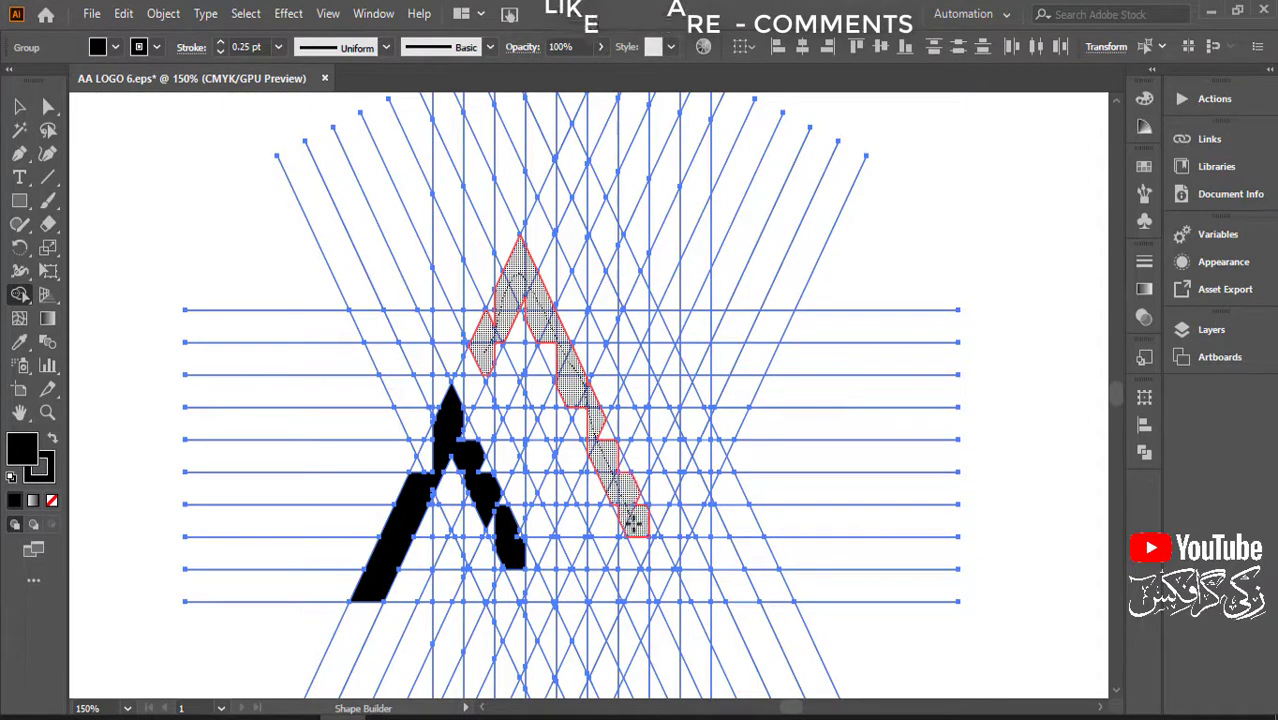
drag(634, 524, 684, 596)
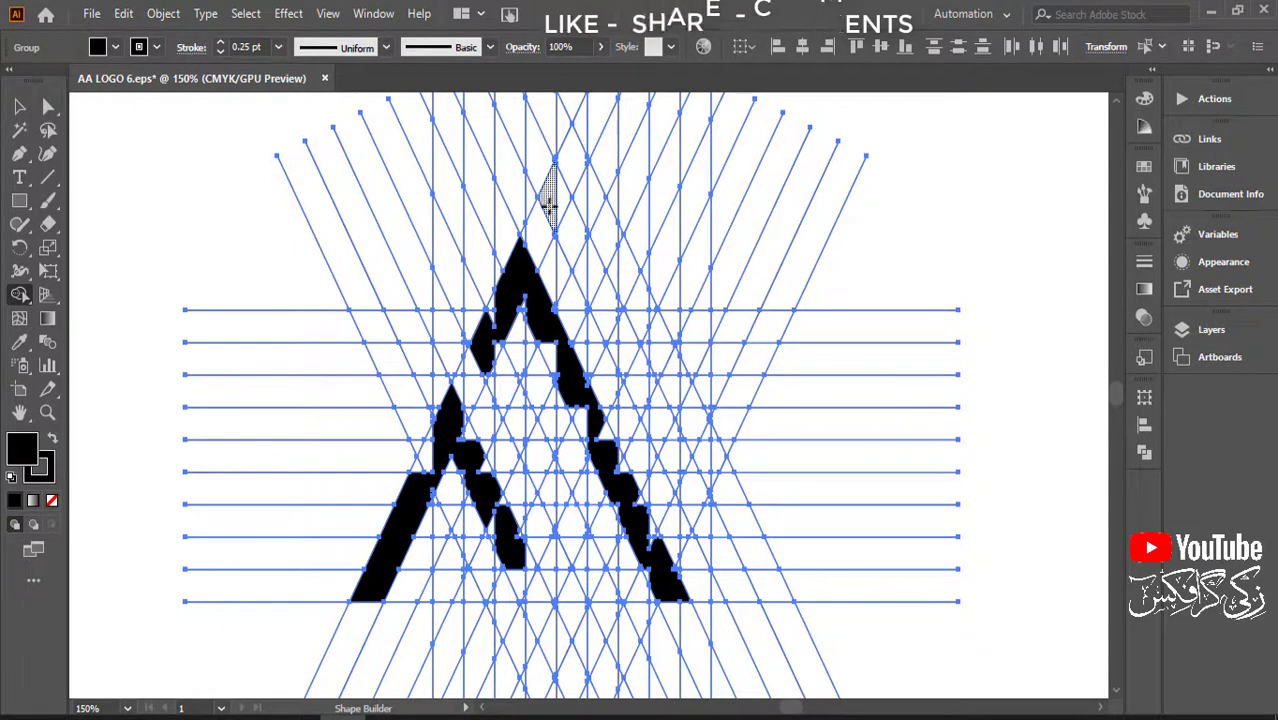
mouse_move(549, 203)
mouse_down()
mouse_move(572, 162)
mouse_move(679, 409)
mouse_up()
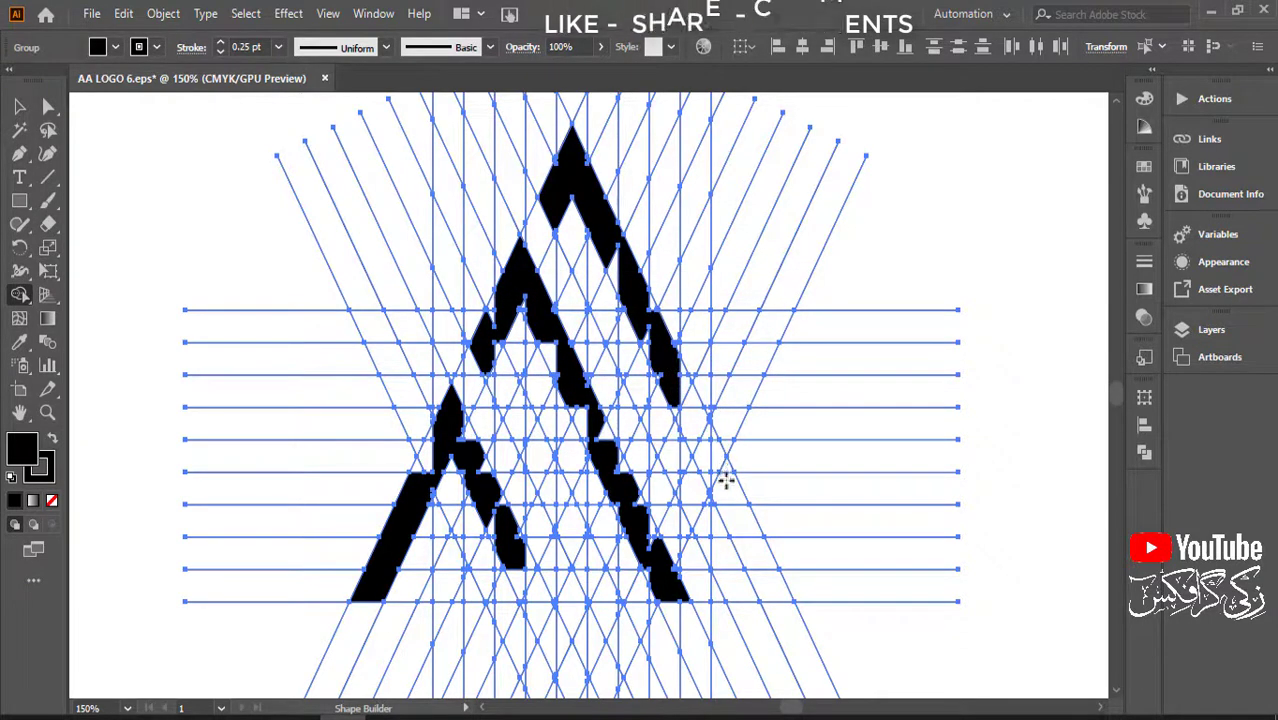
drag(722, 477, 772, 582)
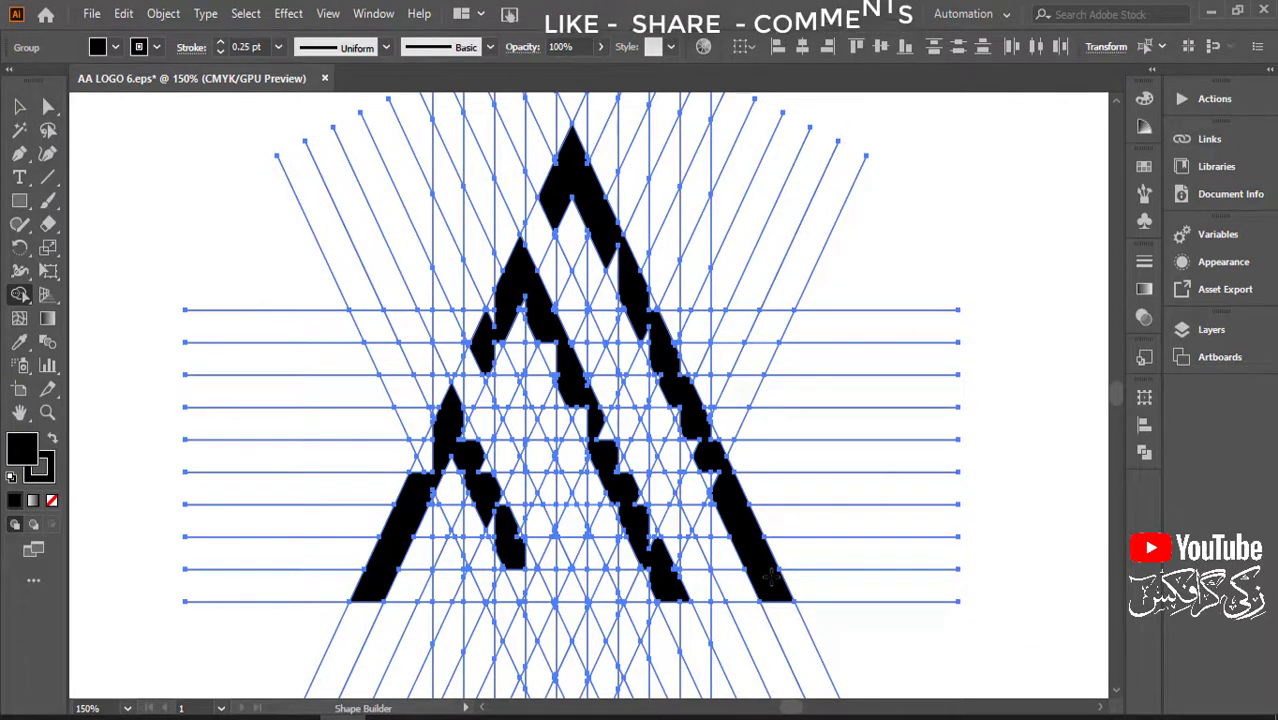
- Merge the white triangles and small notch triangles beside the black shape into it
scroll(772, 578, up, 3)
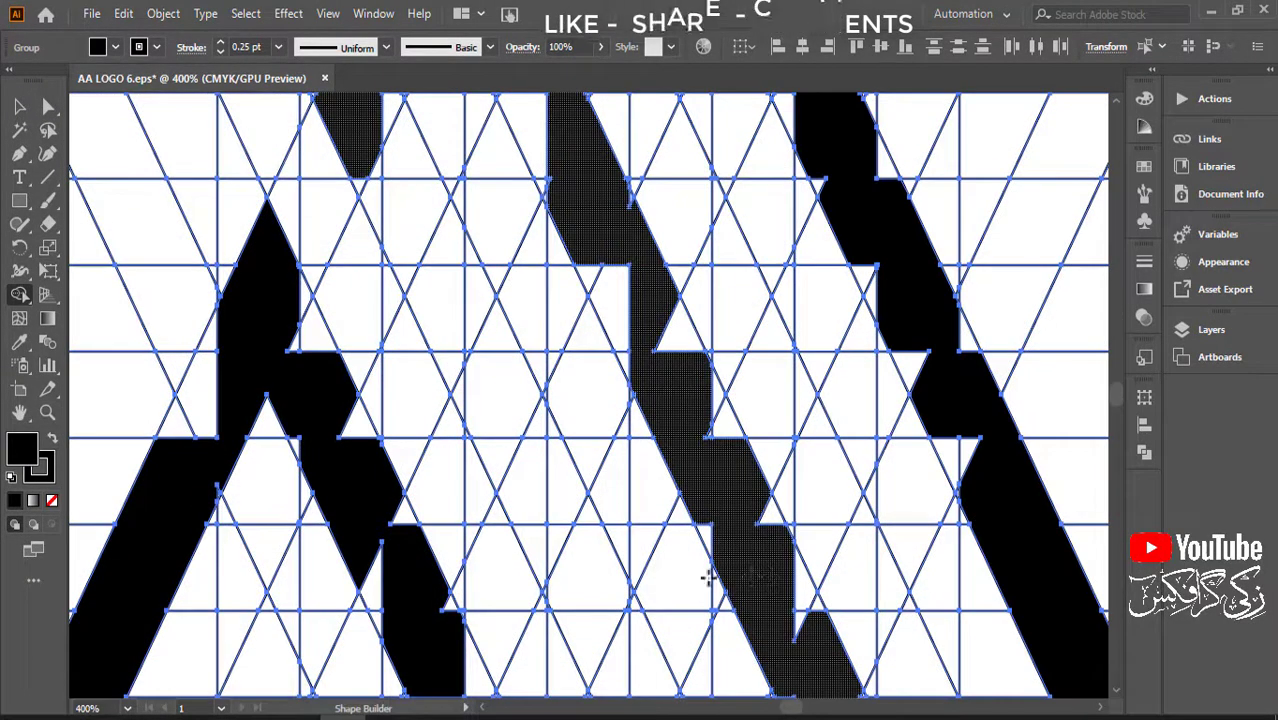
drag(417, 472, 614, 400)
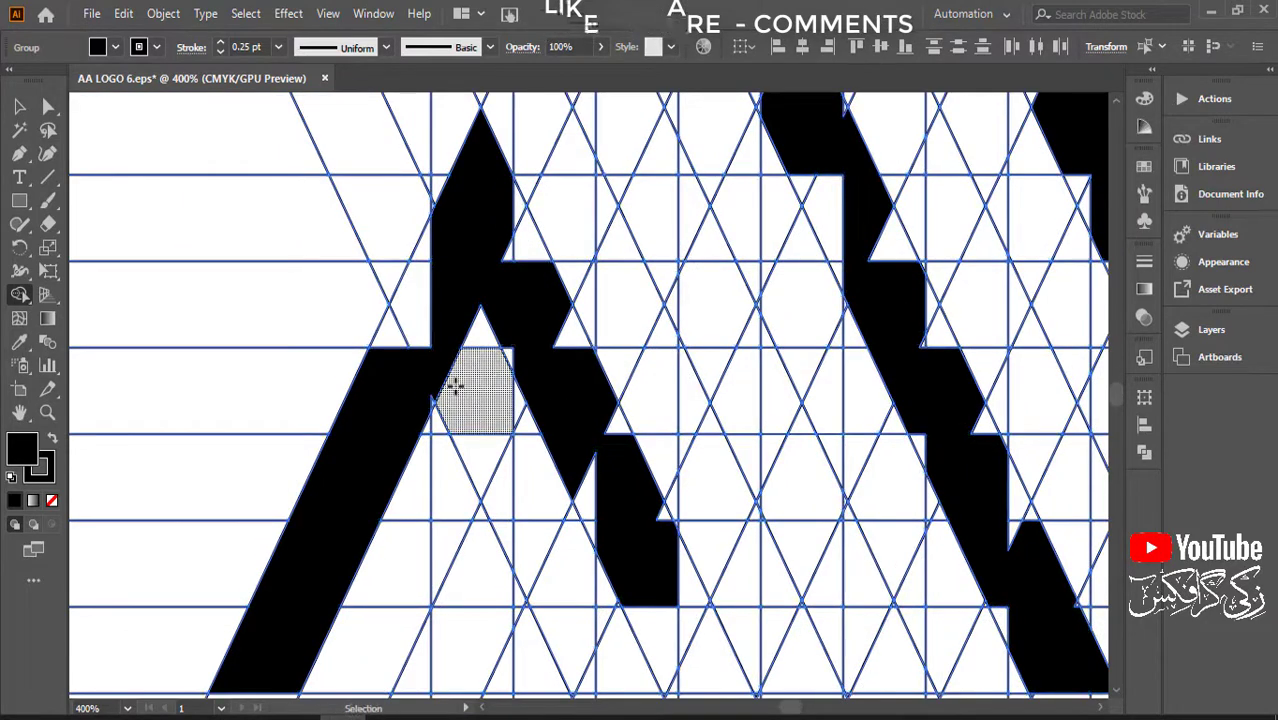
scroll(455, 386, up, 1)
drag(742, 206, 571, 600)
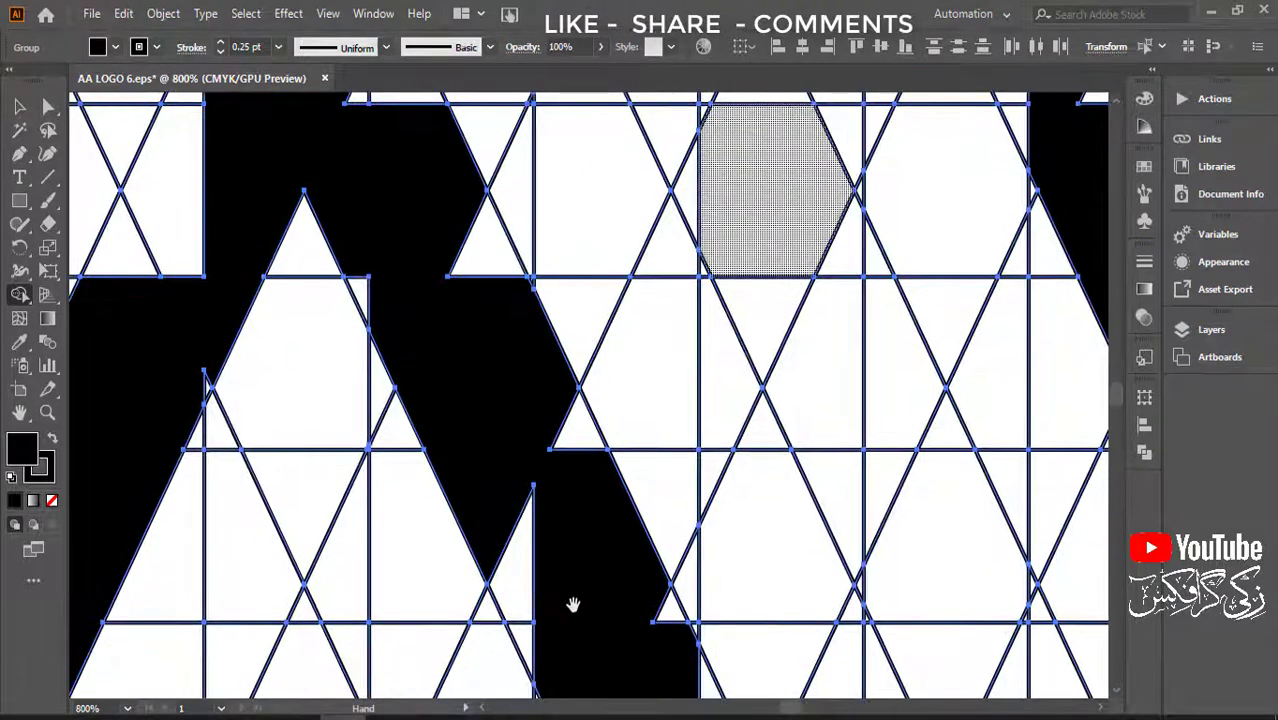
scroll(539, 328, up, 1)
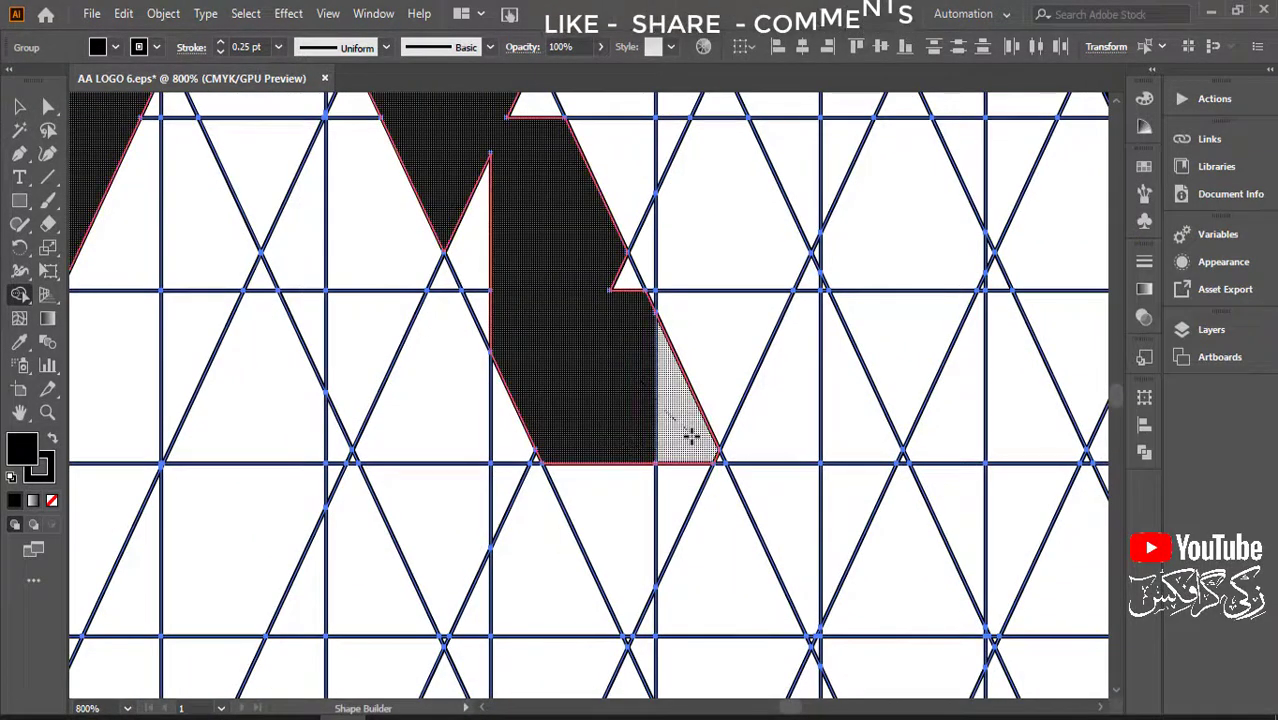
click(690, 434)
drag(629, 356, 676, 437)
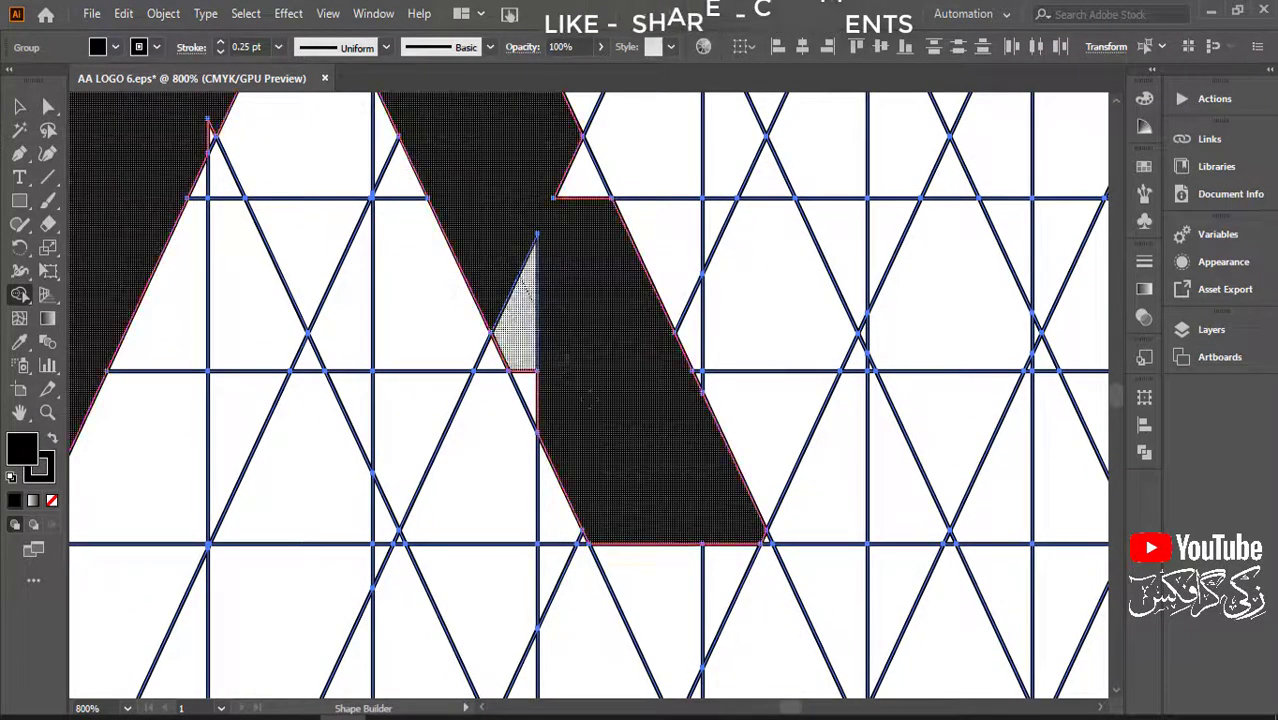
click(520, 310)
drag(525, 420, 690, 400)
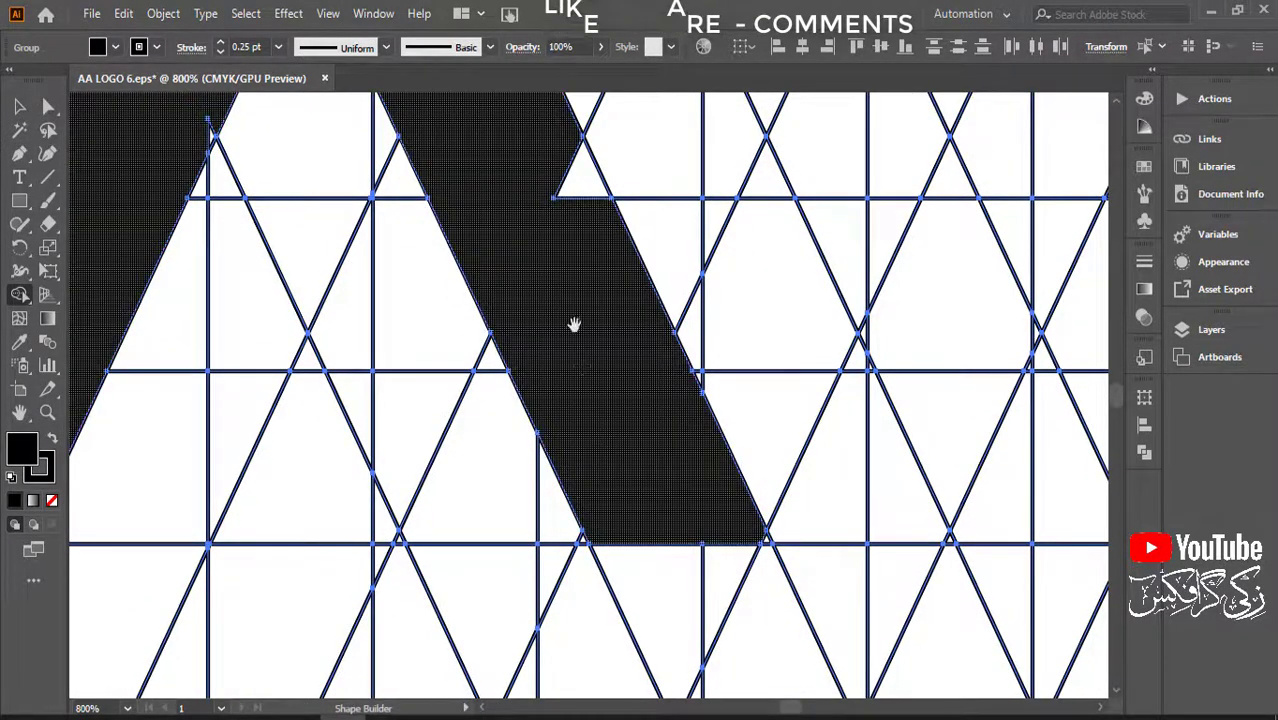
drag(574, 325, 579, 395)
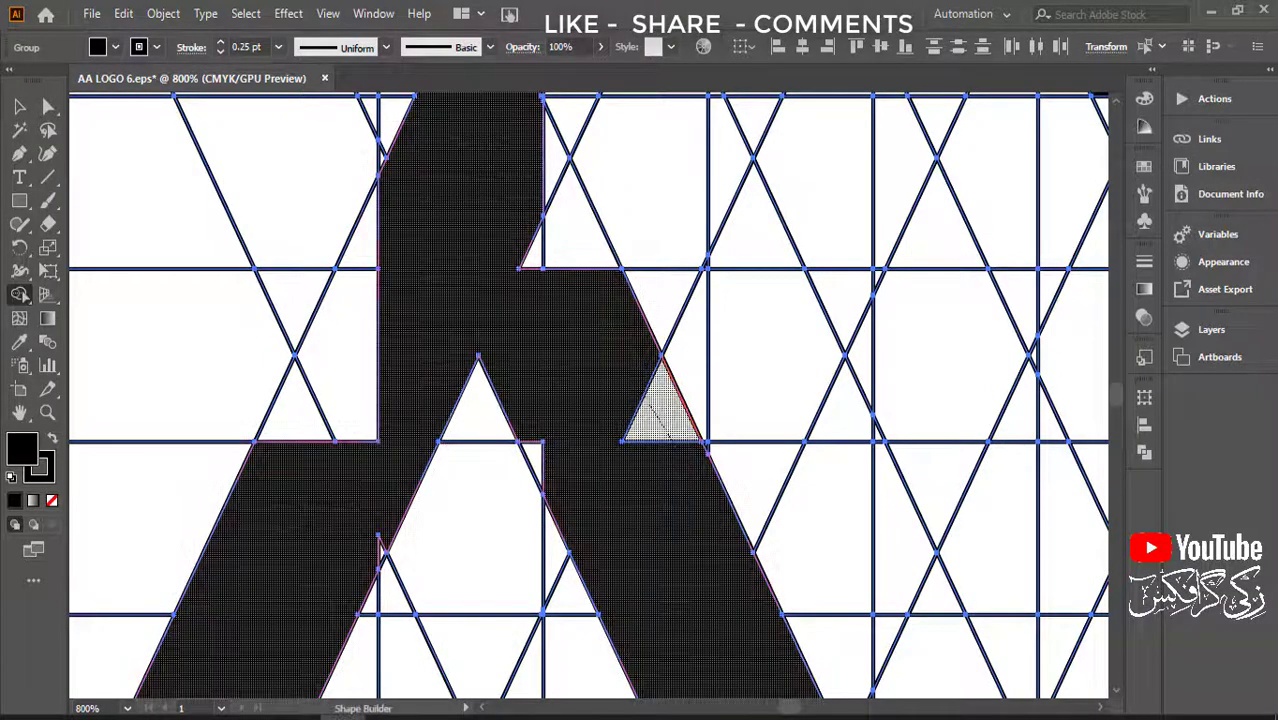
drag(660, 410, 575, 180)
click(531, 251)
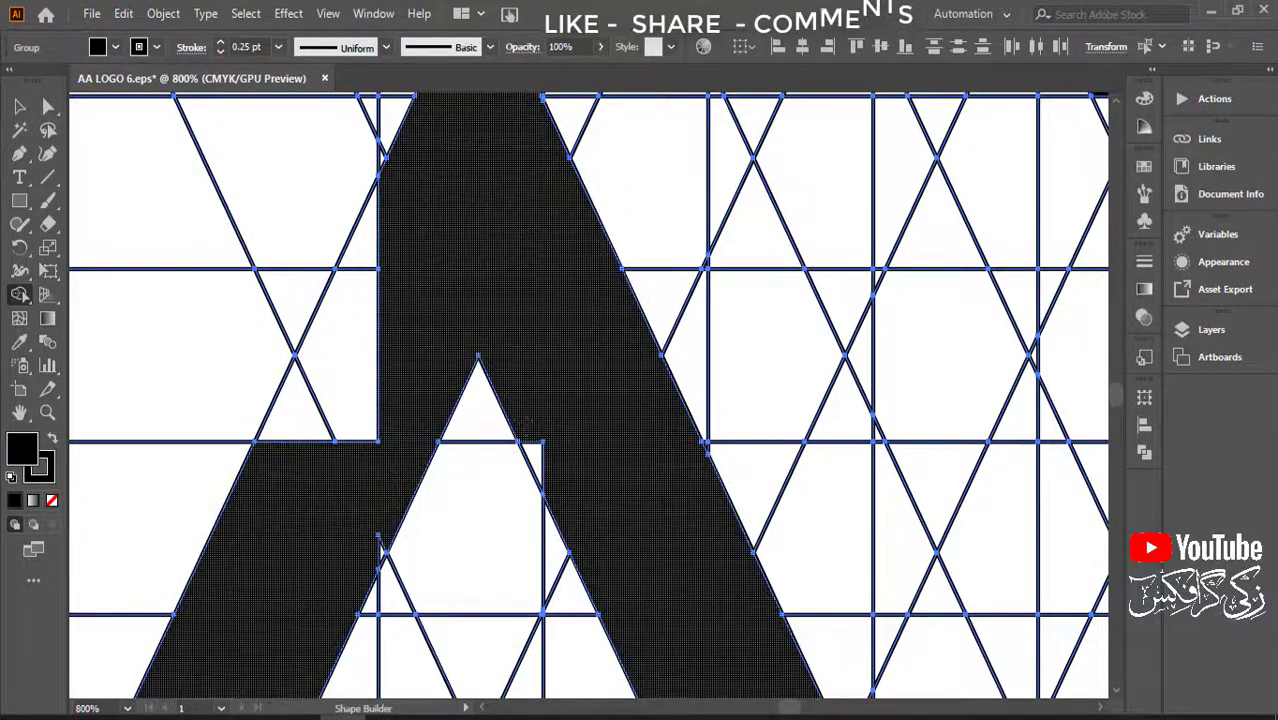
- Merge the sliver left of the A, its notch triangle and the gap beside its left stroke
drag(347, 410, 450, 450)
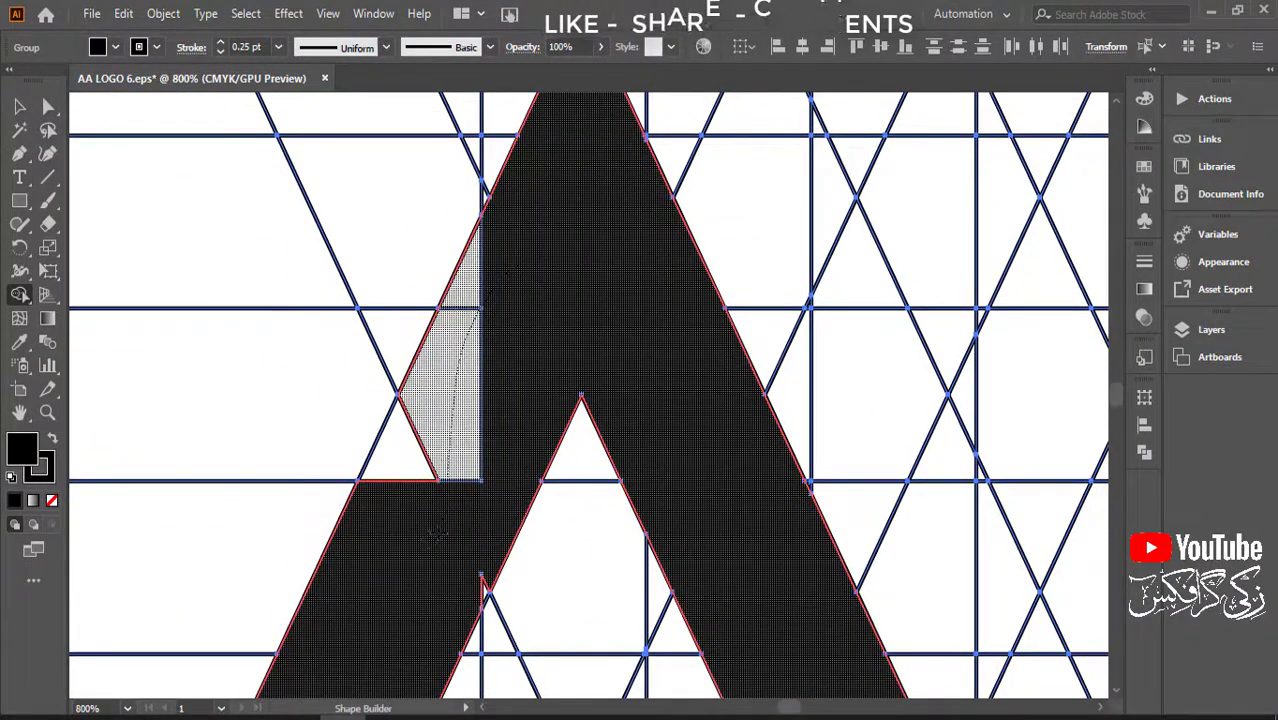
click(450, 420)
click(405, 450)
drag(427, 485, 499, 263)
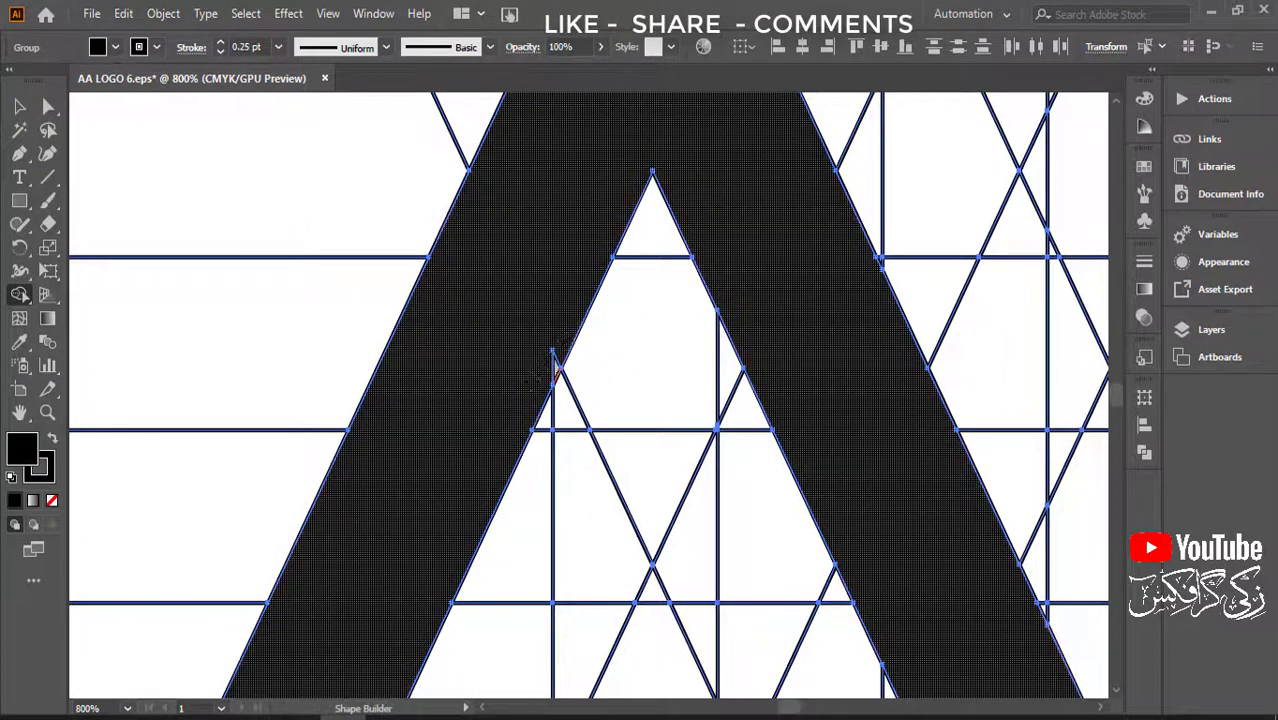
mouse_move(555, 365)
mouse_down()
mouse_move(575, 196)
mouse_move(468, 508)
mouse_up()
mouse_move(628, 358)
mouse_down()
mouse_move(528, 277)
mouse_move(463, 430)
mouse_up()
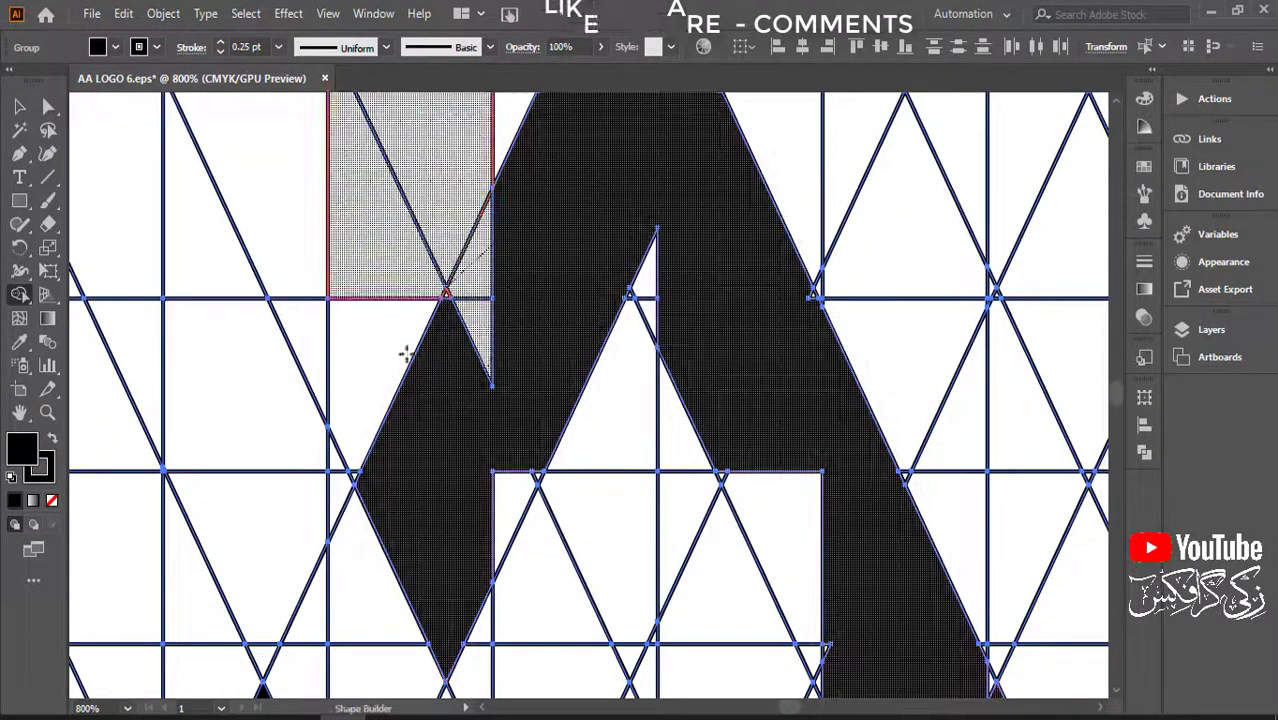
drag(447, 358, 450, 318)
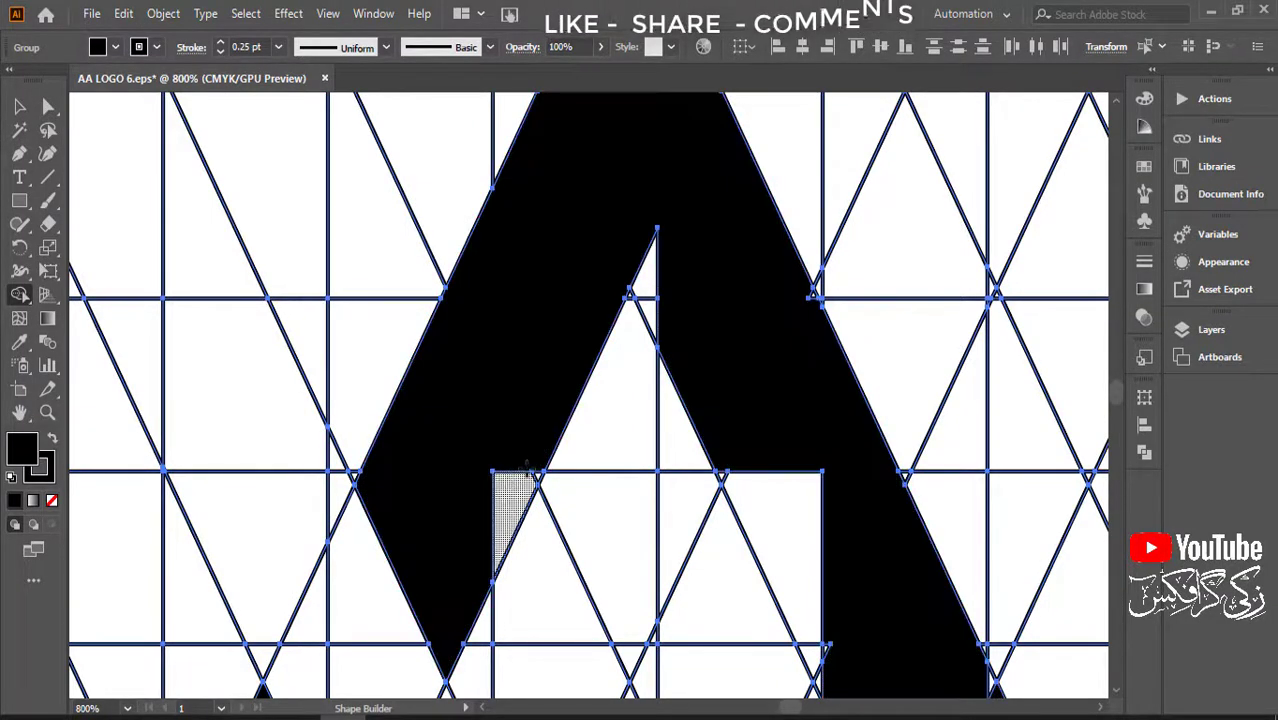
- Merge the triangle below the left leg, after undoing a stray merge, and the notch beside the leg
click(512, 495)
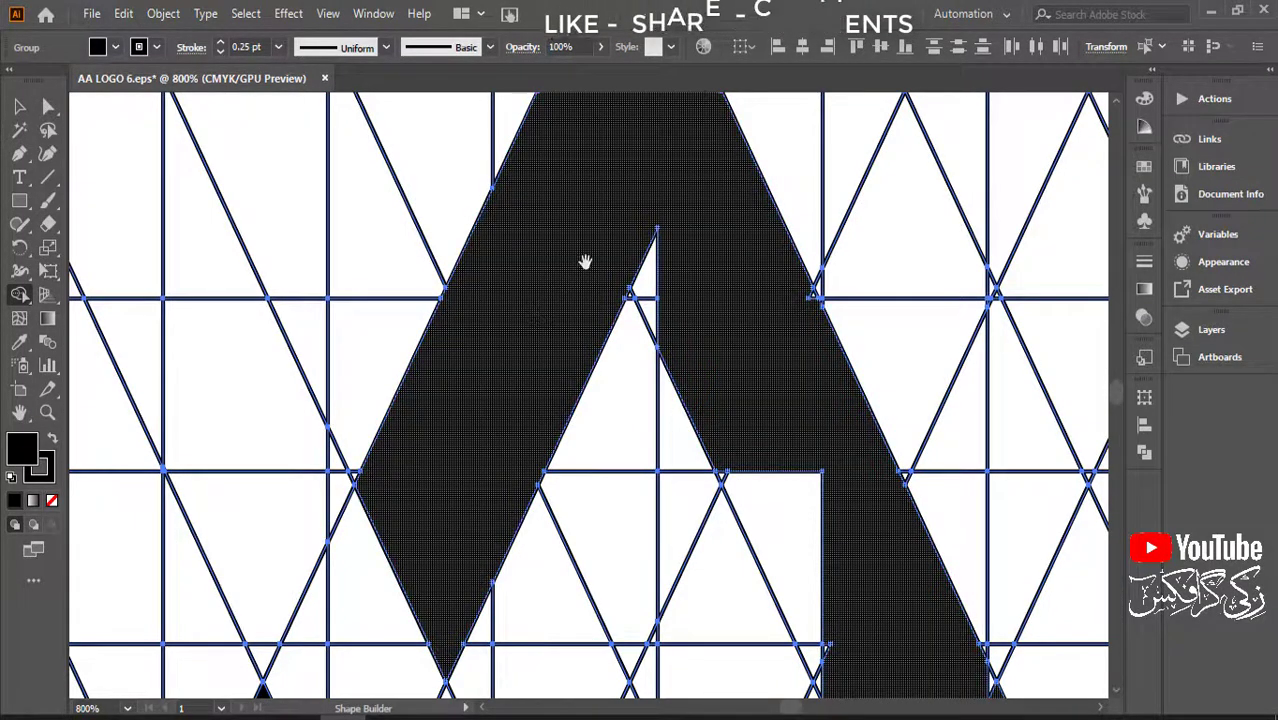
drag(585, 262, 410, 353)
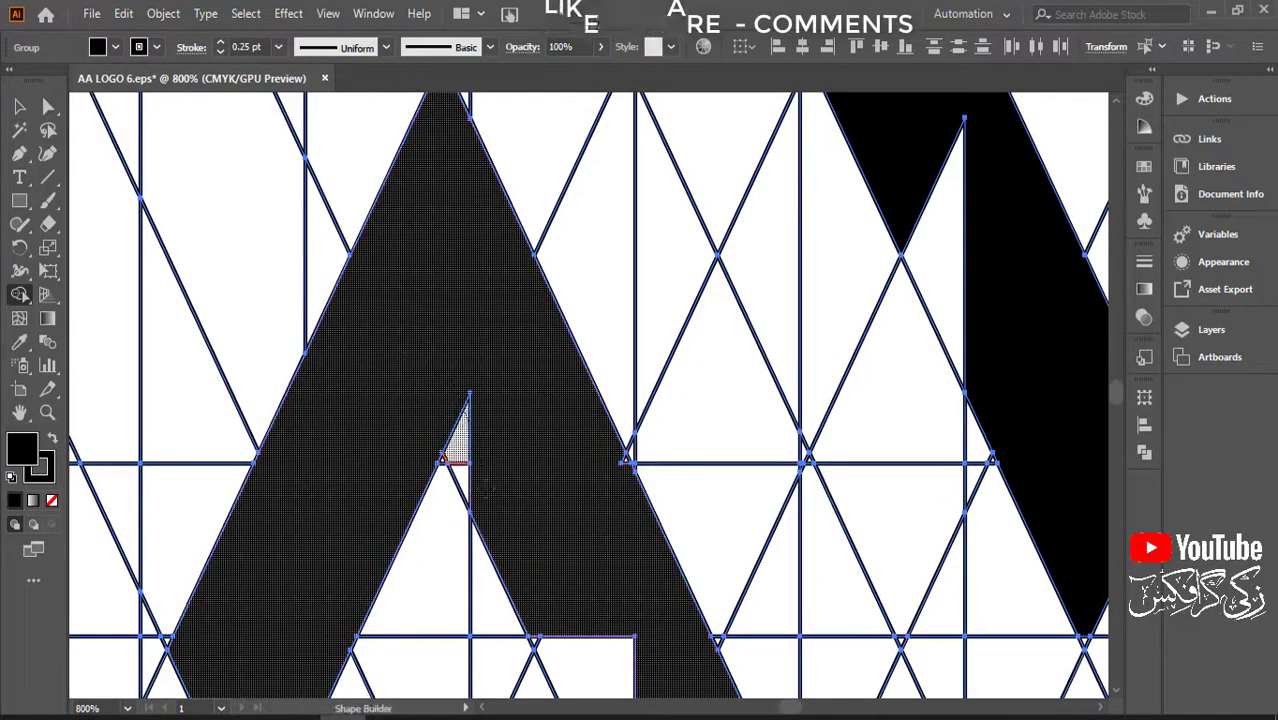
key(ctrl+z)
drag(512, 510, 535, 318)
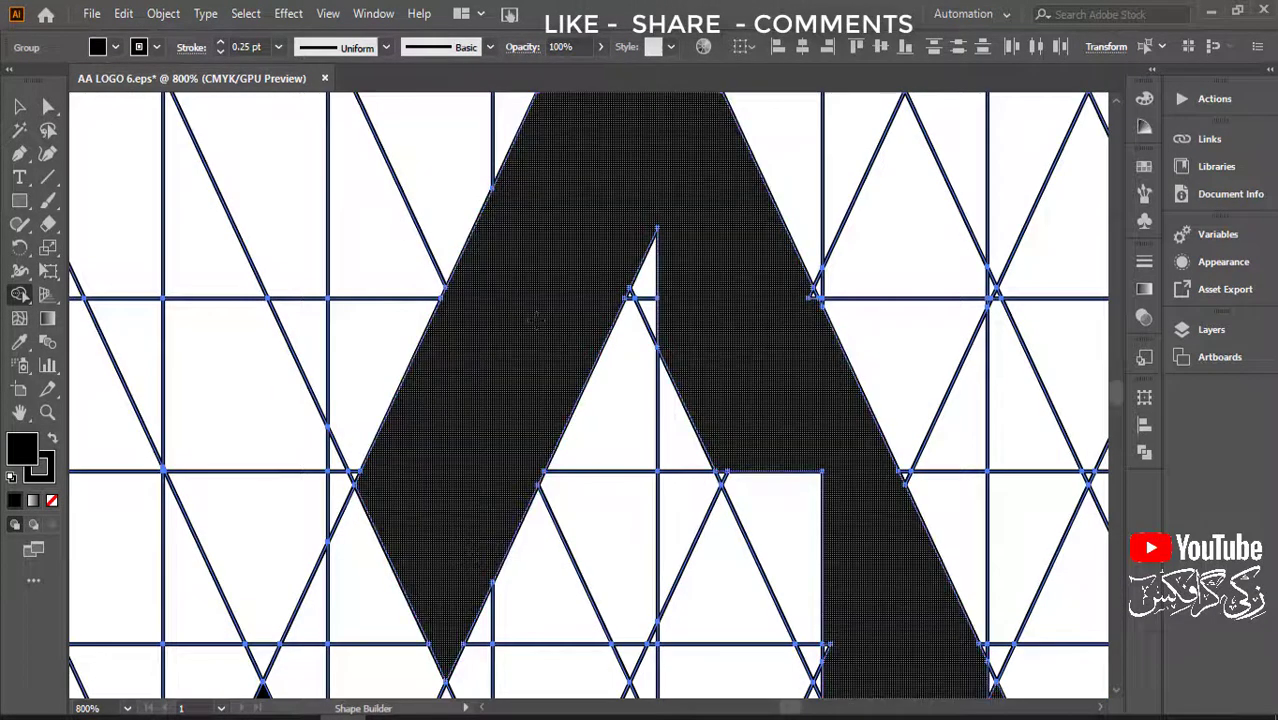
mouse_move(585, 262)
mouse_down()
mouse_move(410, 353)
mouse_move(453, 432)
mouse_up()
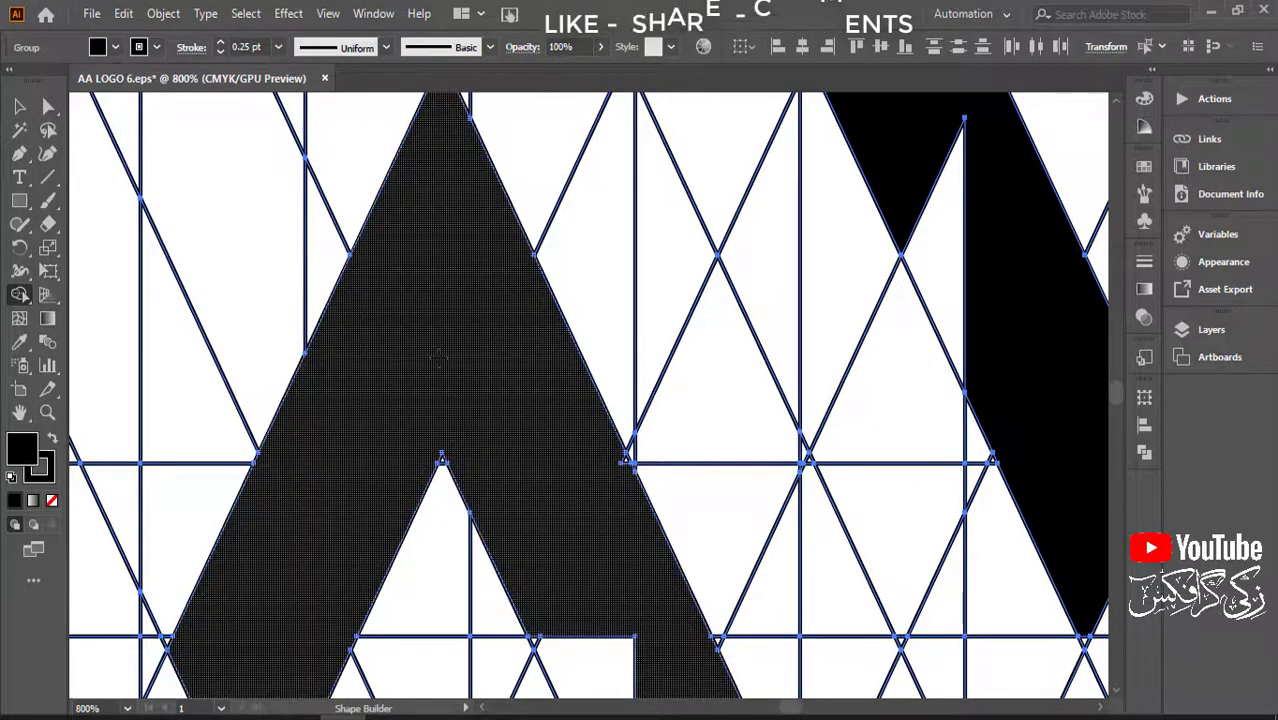
scroll(523, 340, down, 3)
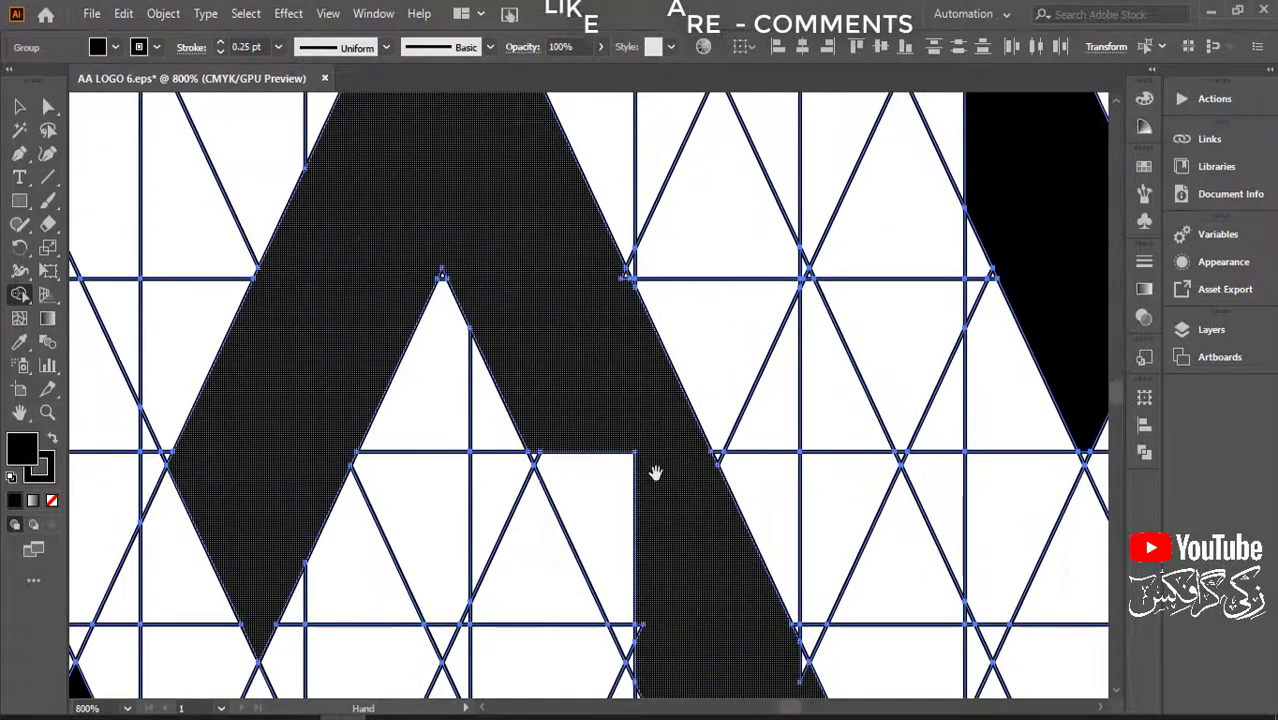
drag(655, 473, 610, 353)
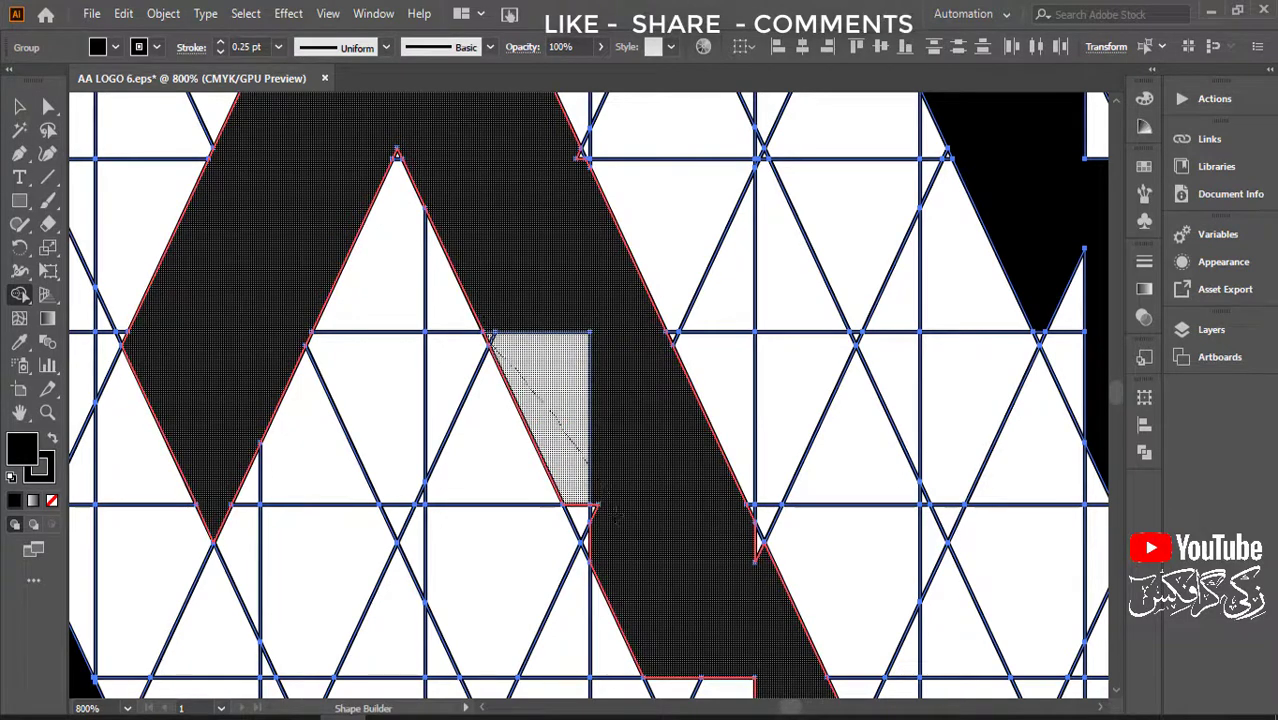
drag(613, 514, 618, 525)
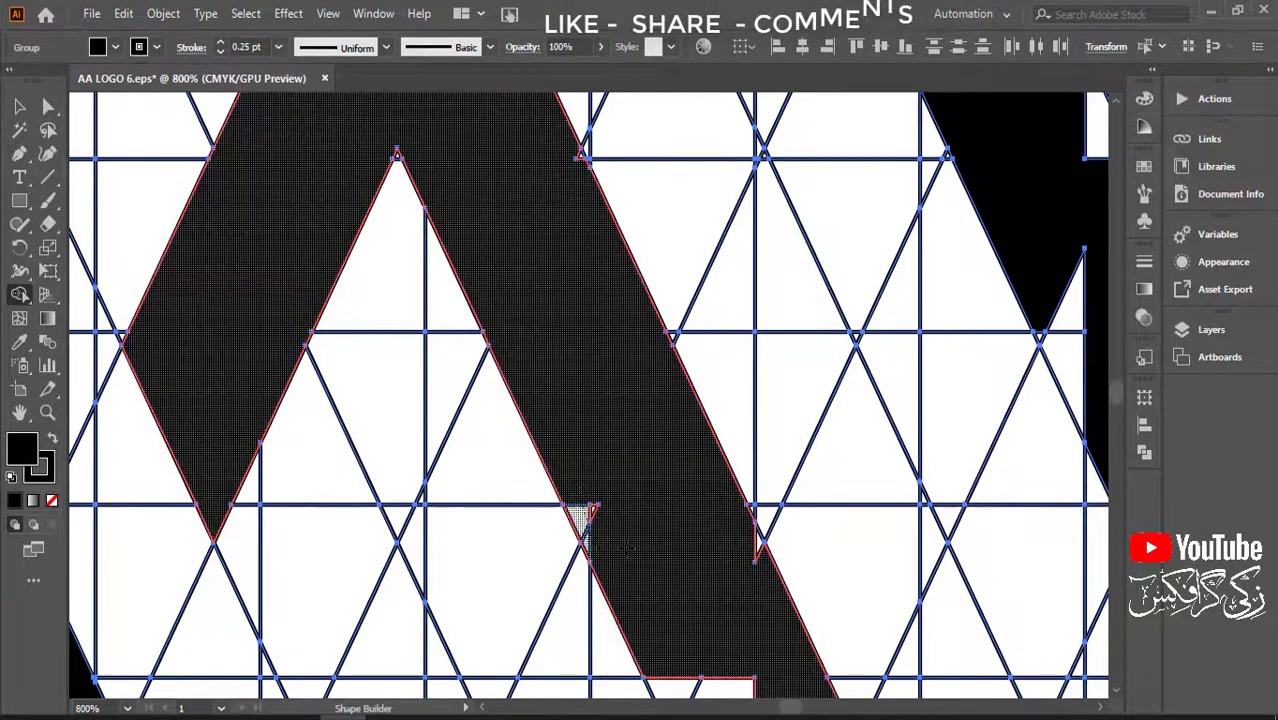
- Merge the triangular white notches along the first diagonal band into the black band
drag(742, 543, 622, 410)
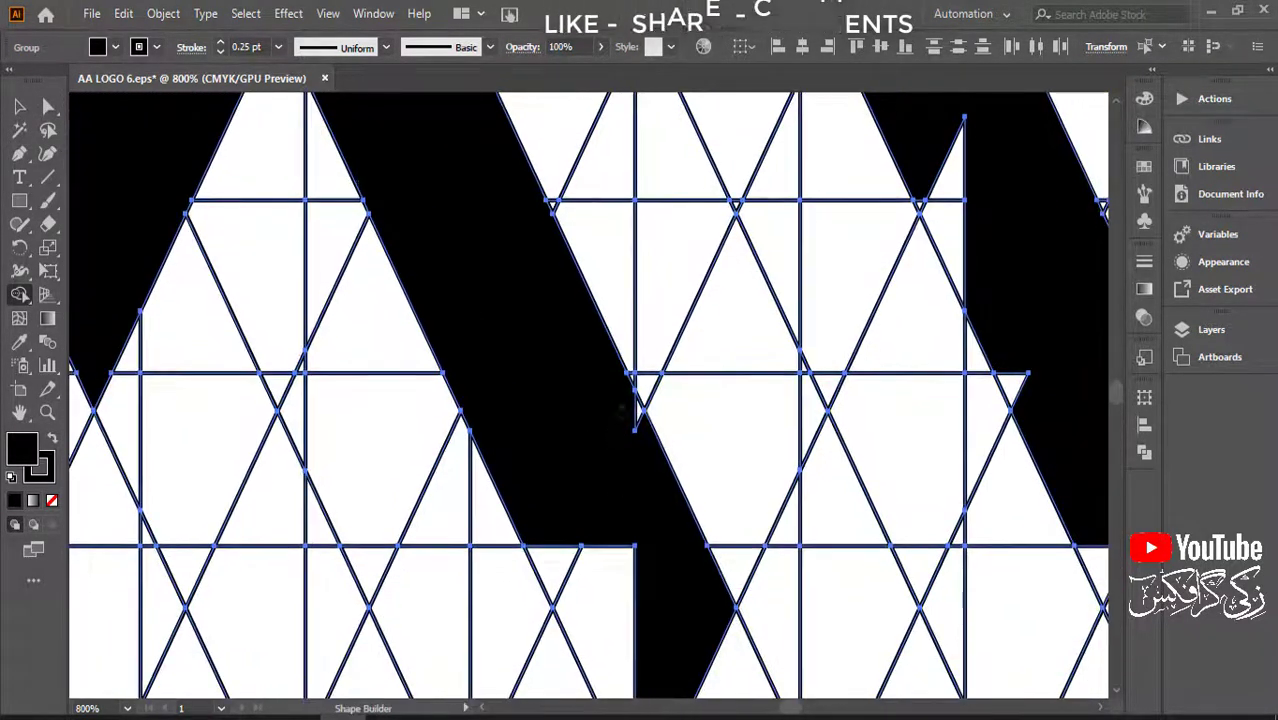
mouse_move(571, 523)
mouse_down()
mouse_move(460, 273)
mouse_move(402, 328)
mouse_up()
drag(640, 470, 566, 520)
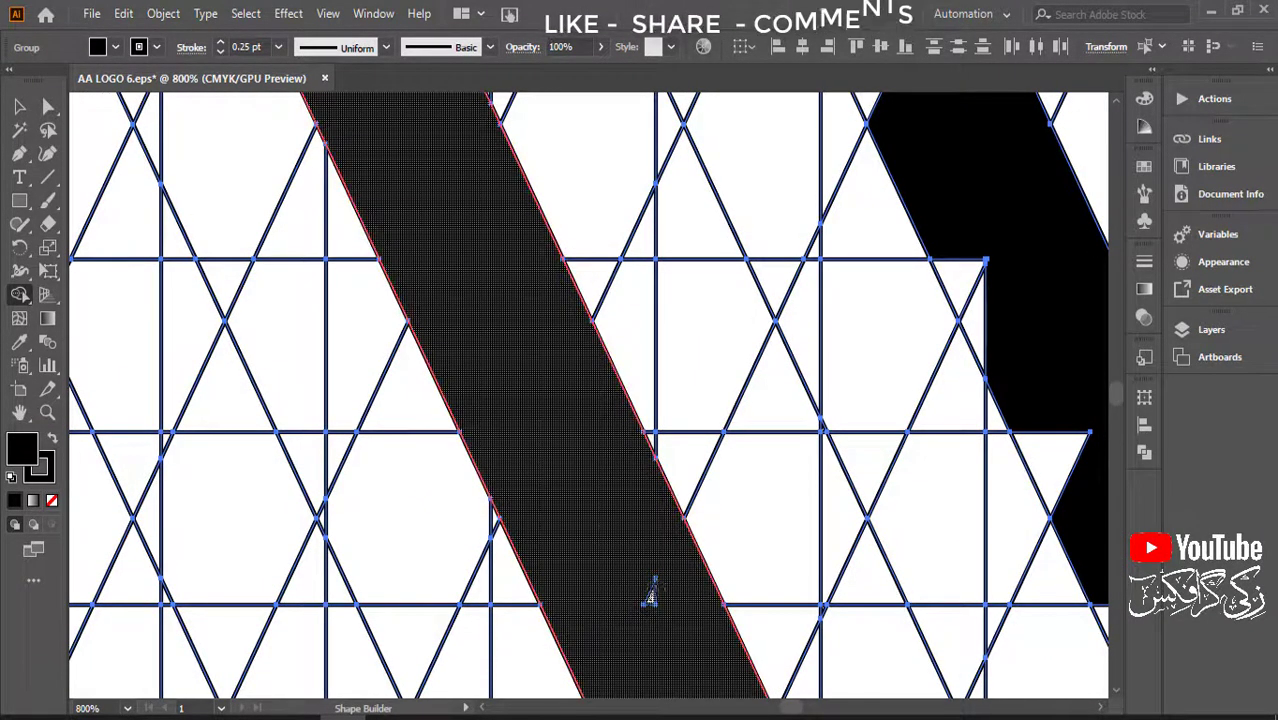
drag(666, 621, 447, 147)
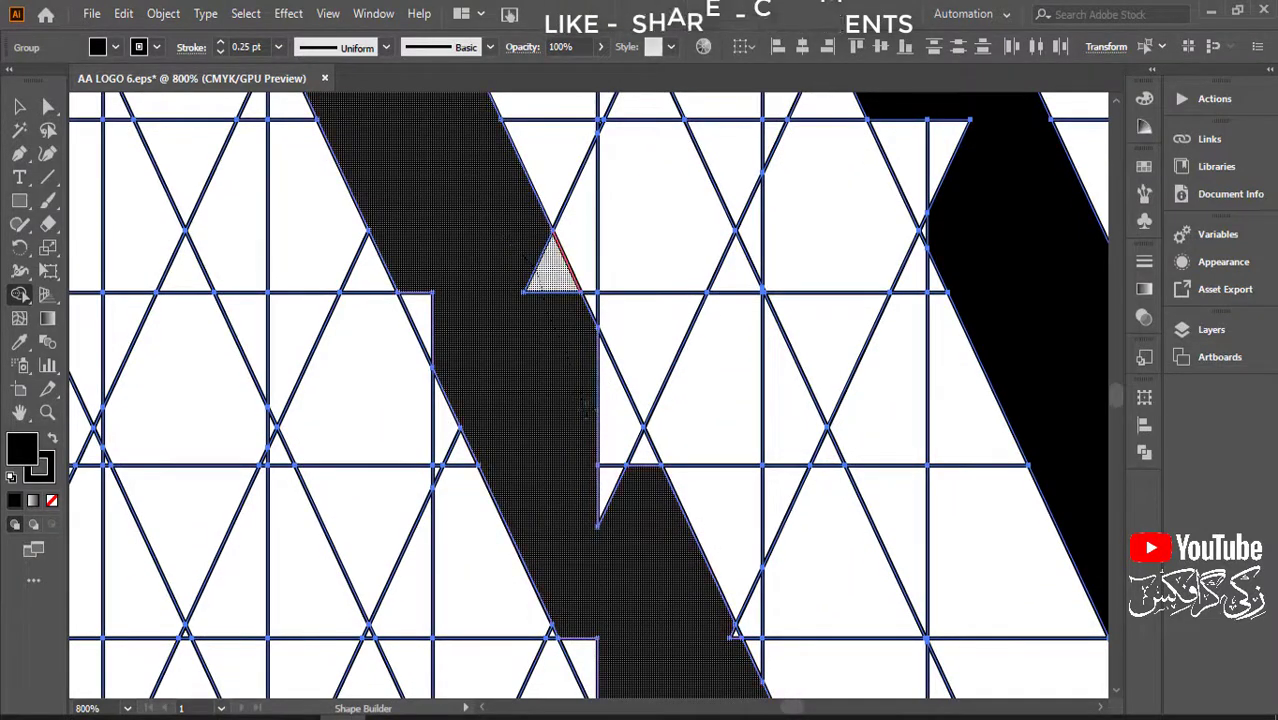
drag(500, 247, 615, 440)
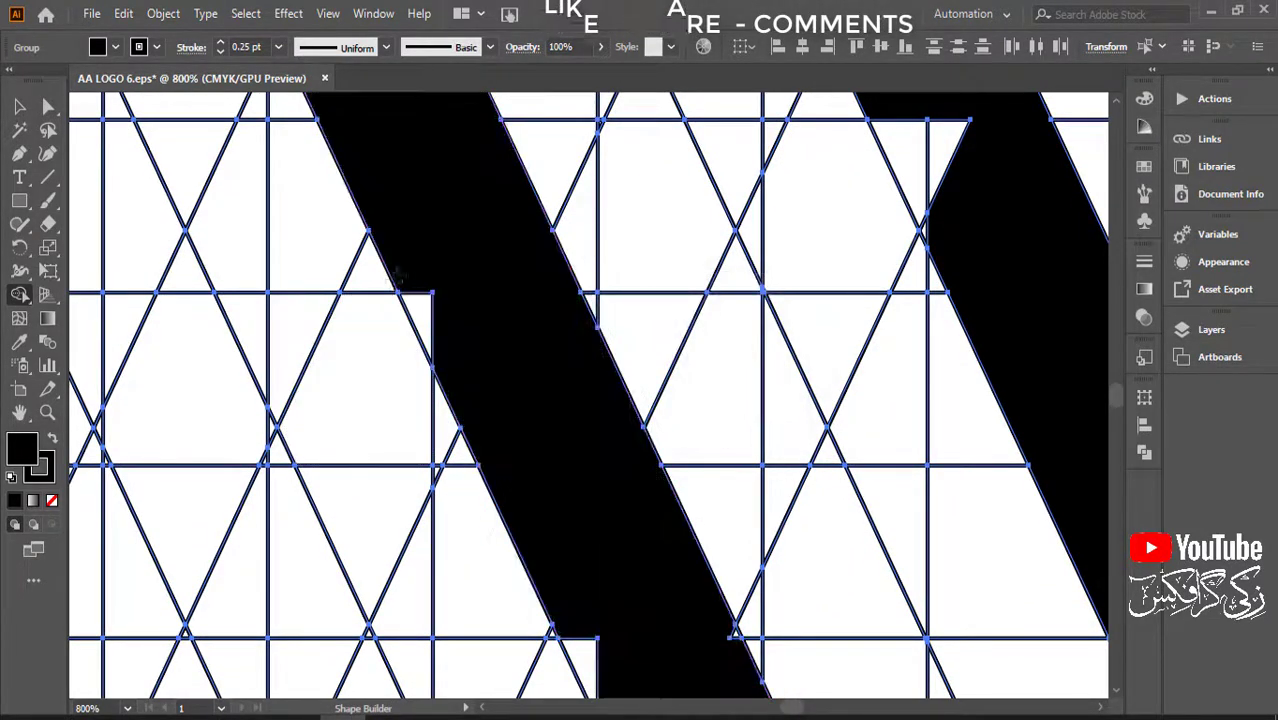
mouse_move(410, 225)
mouse_down()
mouse_move(441, 262)
mouse_move(440, 370)
mouse_up()
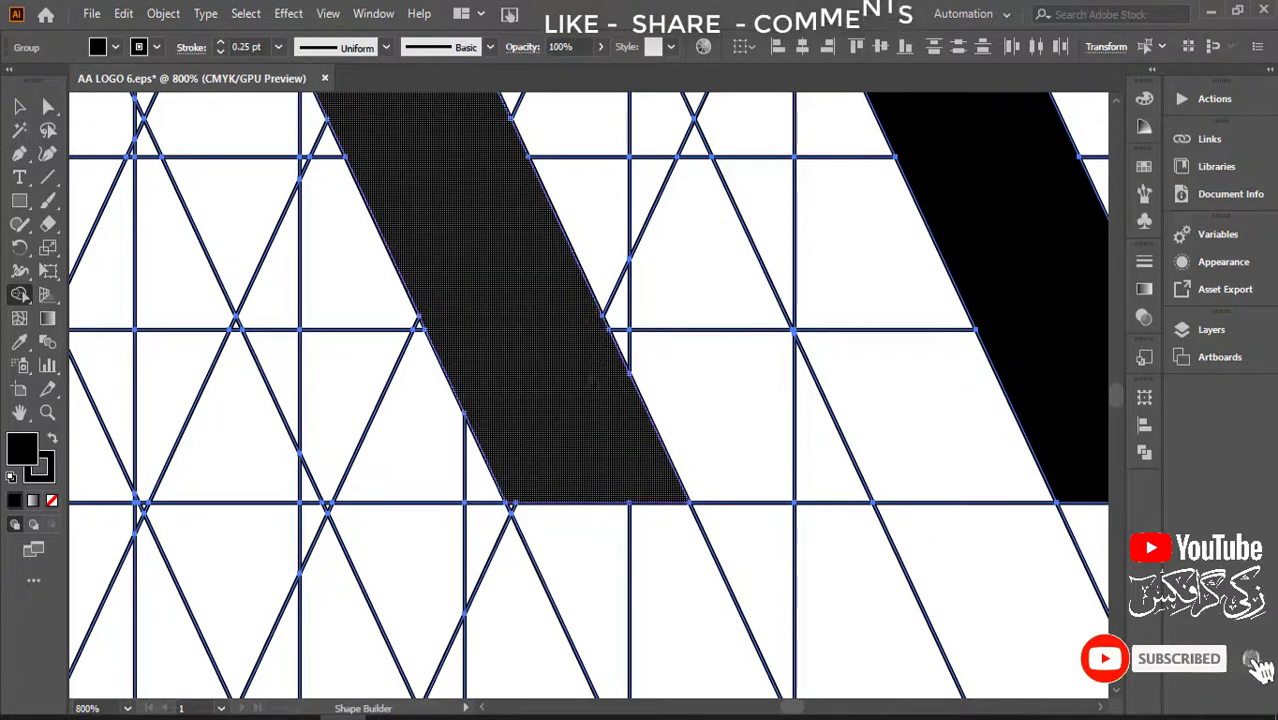
mouse_move(601, 326)
mouse_down()
mouse_move(505, 256)
mouse_move(462, 273)
mouse_up()
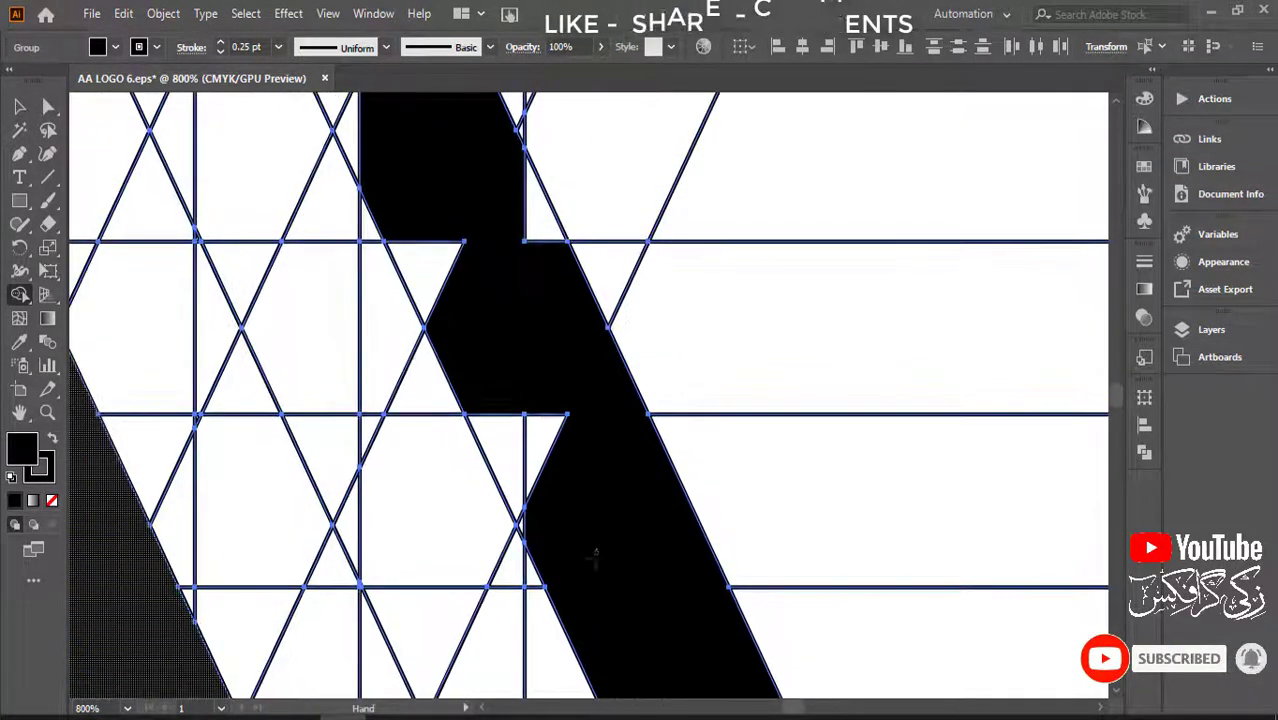
click(508, 450)
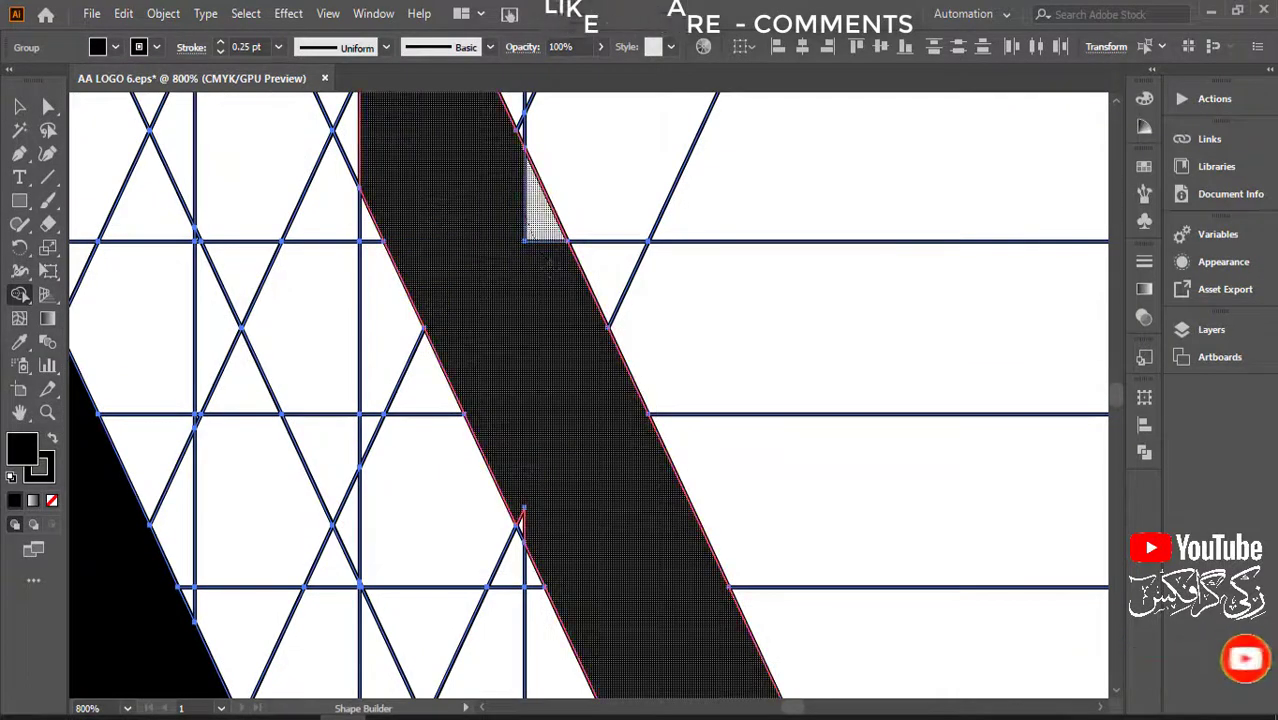
click(535, 195)
- Merge the remaining band triangles and thin strip, then unify the pieces of the A's peak
mouse_move(665, 657)
mouse_down()
mouse_move(628, 602)
mouse_move(685, 580)
mouse_up()
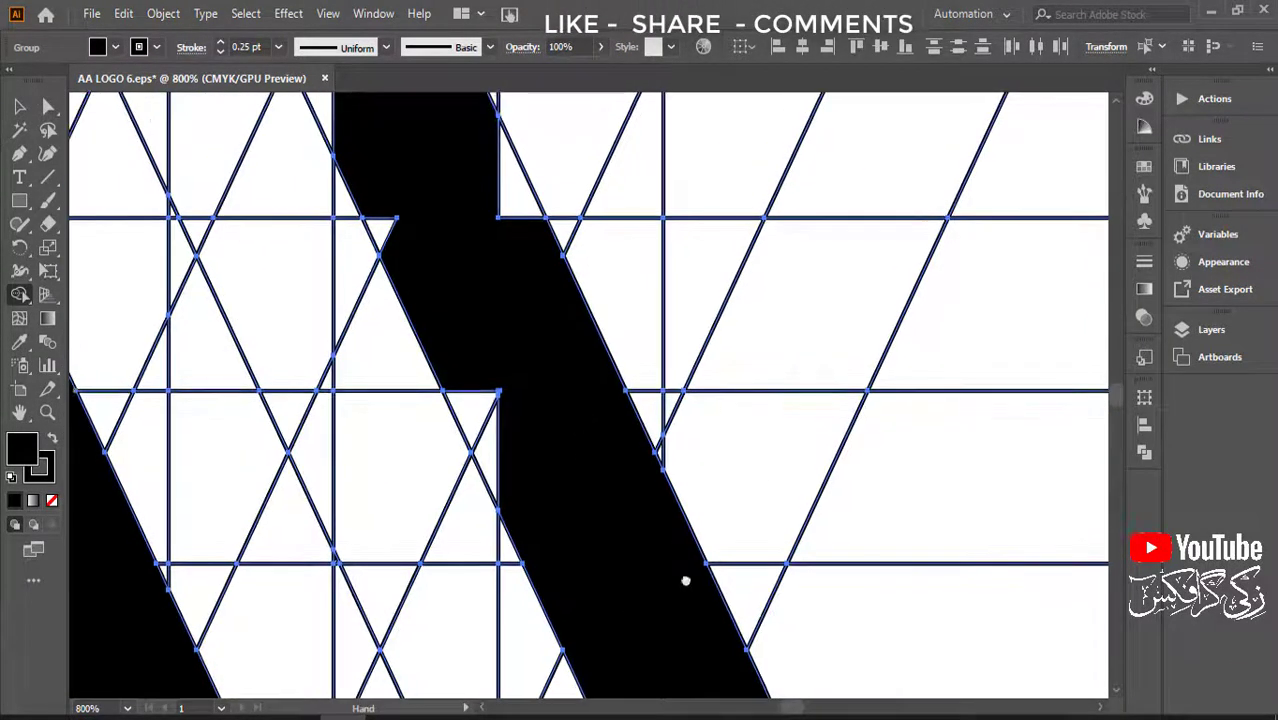
drag(570, 512, 642, 449)
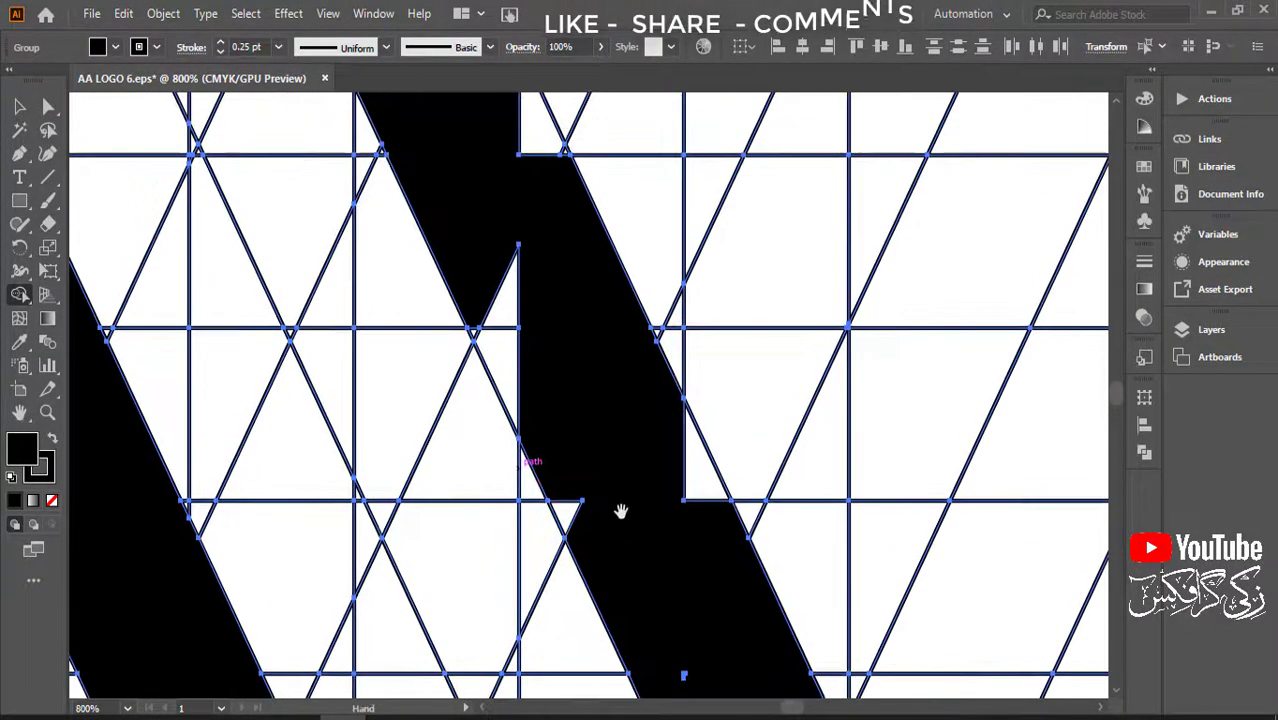
drag(536, 377, 670, 463)
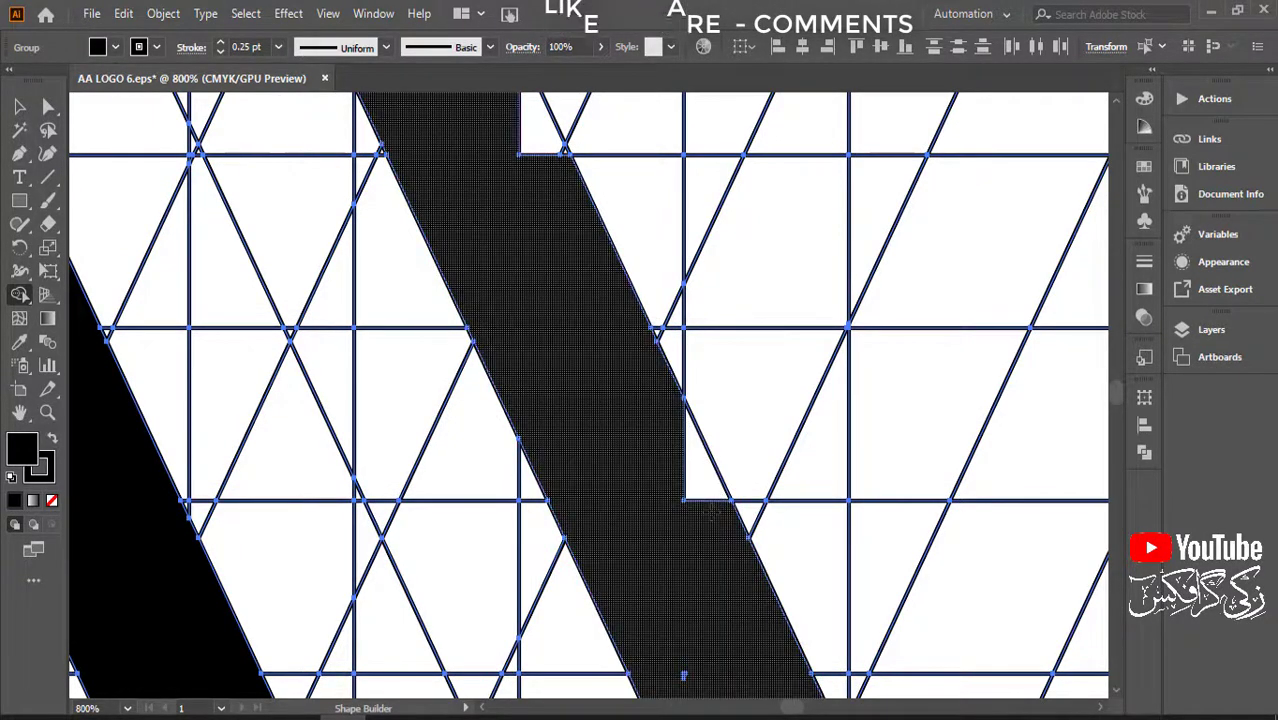
drag(562, 294, 502, 178)
drag(540, 260, 627, 343)
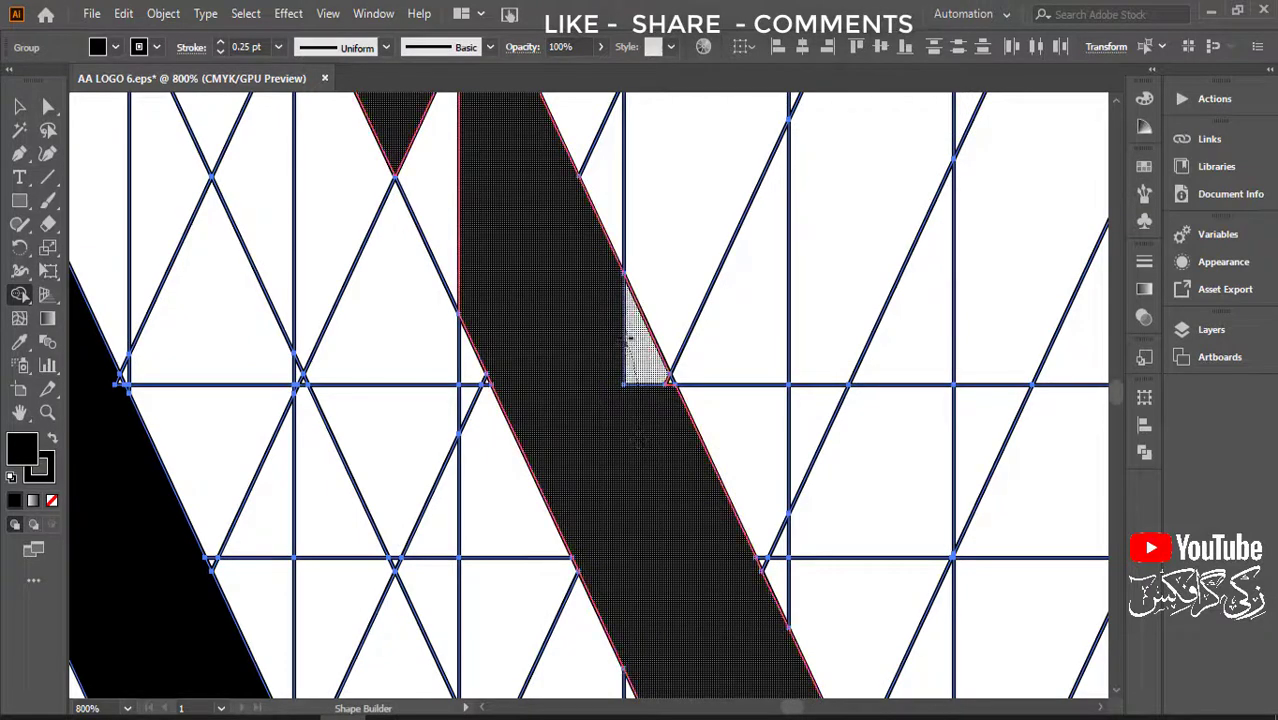
mouse_move(588, 289)
mouse_down()
mouse_move(594, 467)
mouse_move(757, 667)
mouse_up()
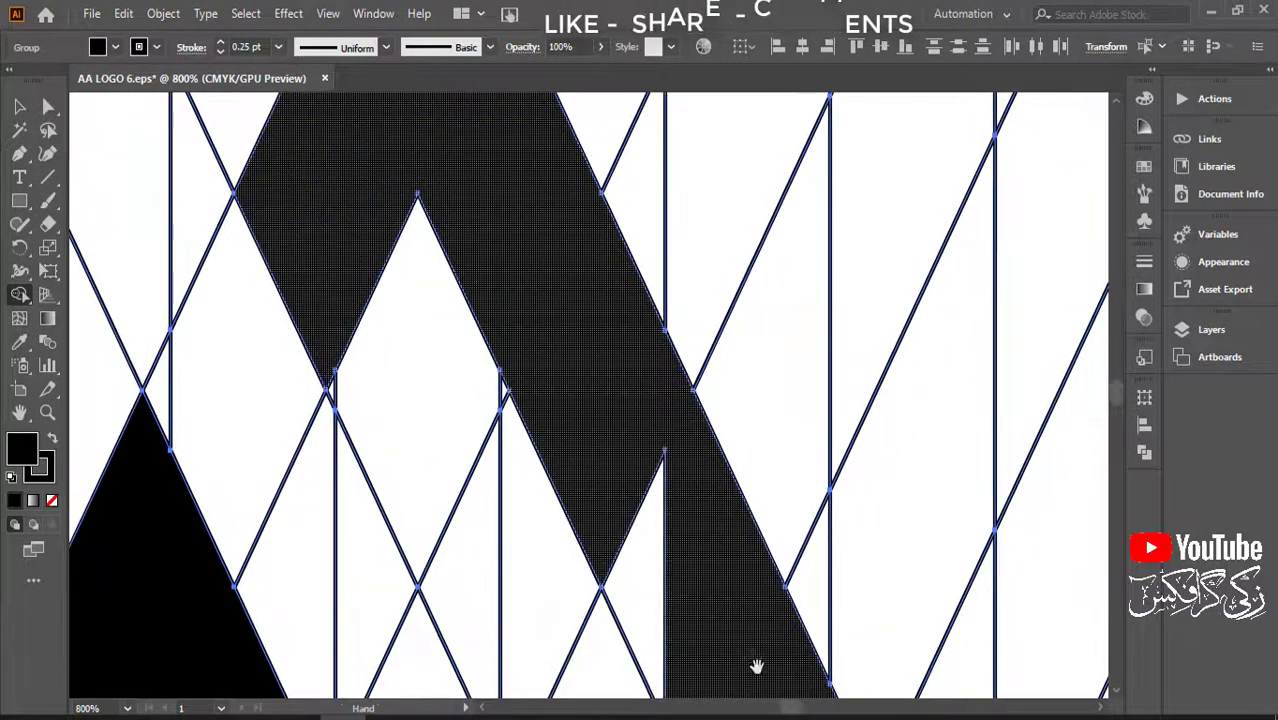
click(645, 560)
drag(562, 221, 695, 406)
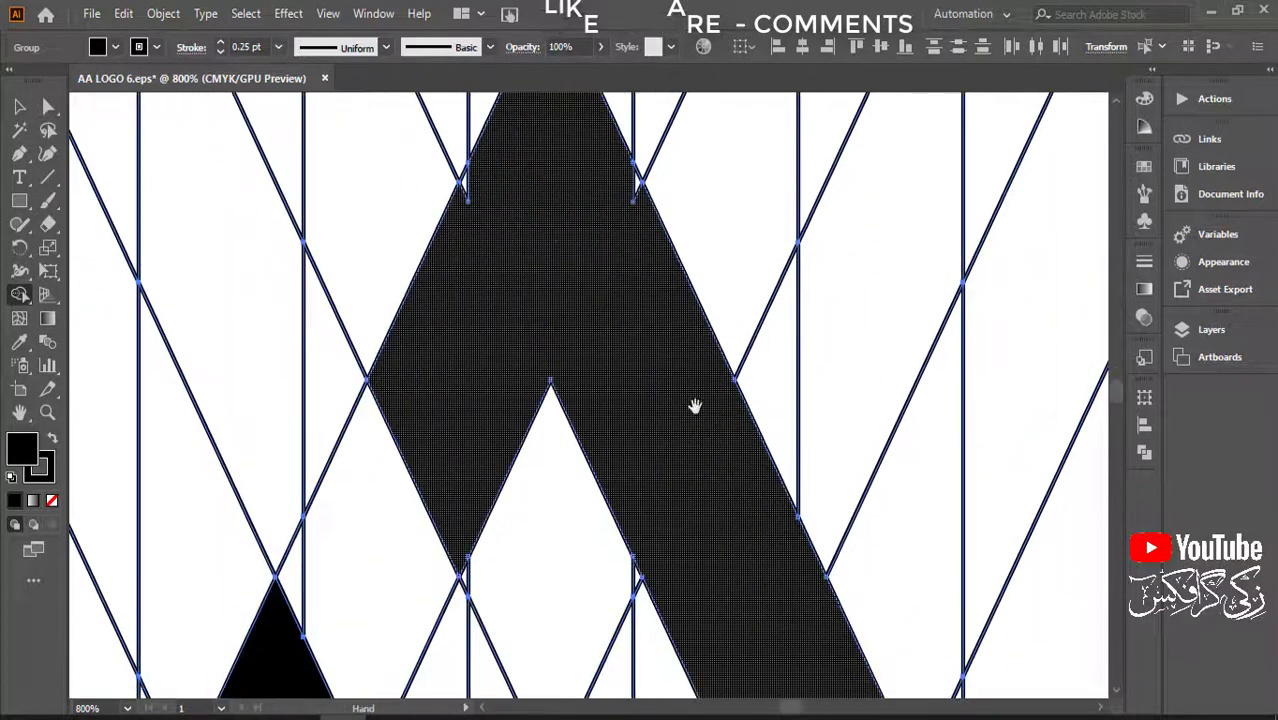
click(695, 406)
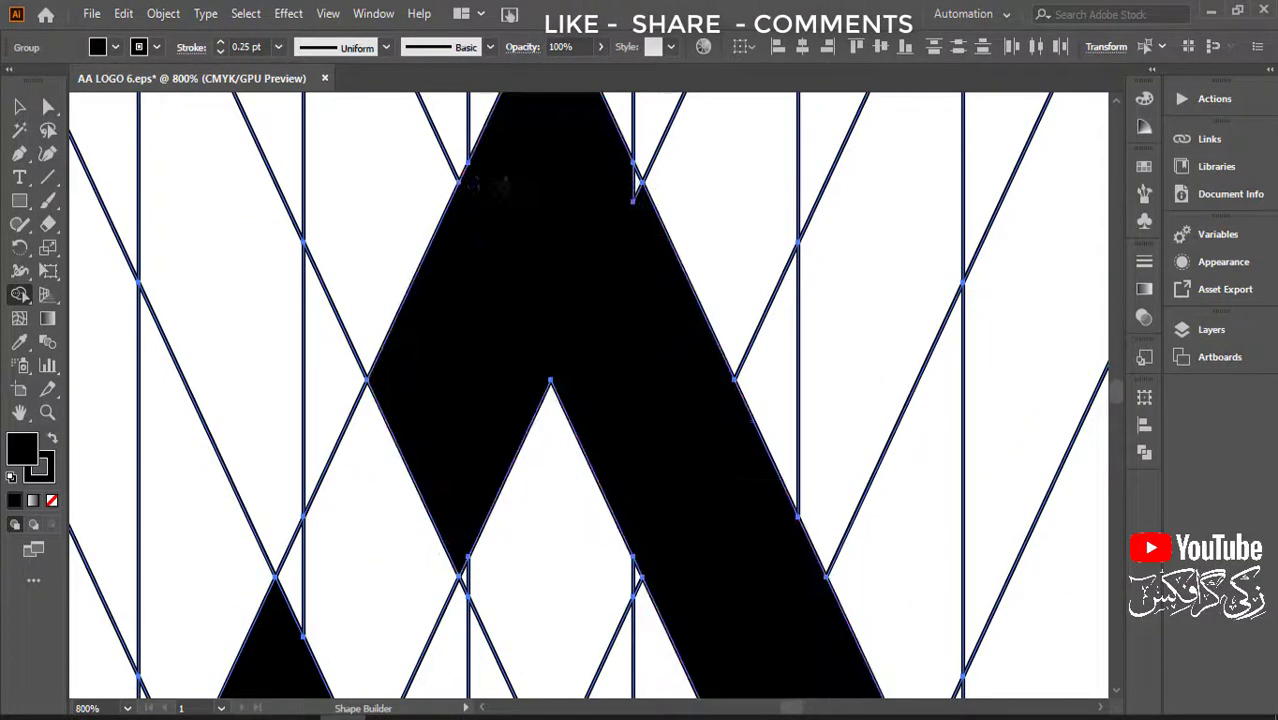
click(660, 380)
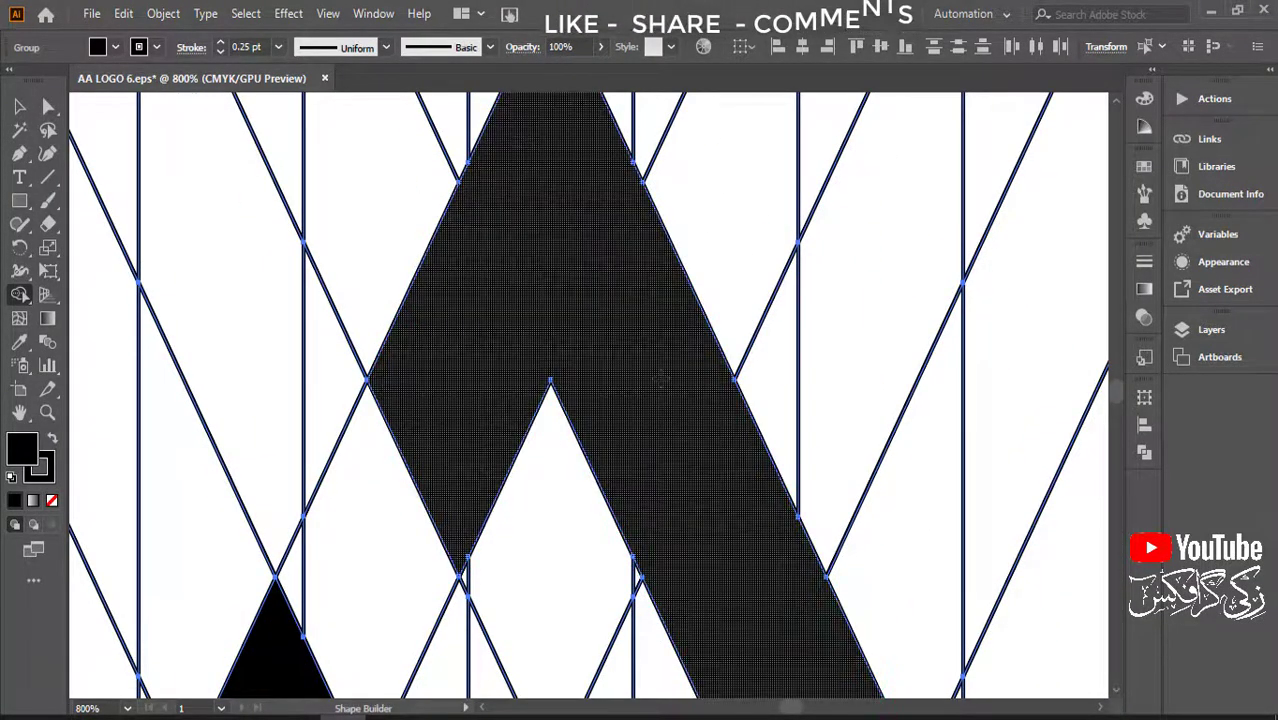
- Fuse the left A with its crossbar into one black shape and zoom in to inspect it
scroll(660, 380, down, 2)
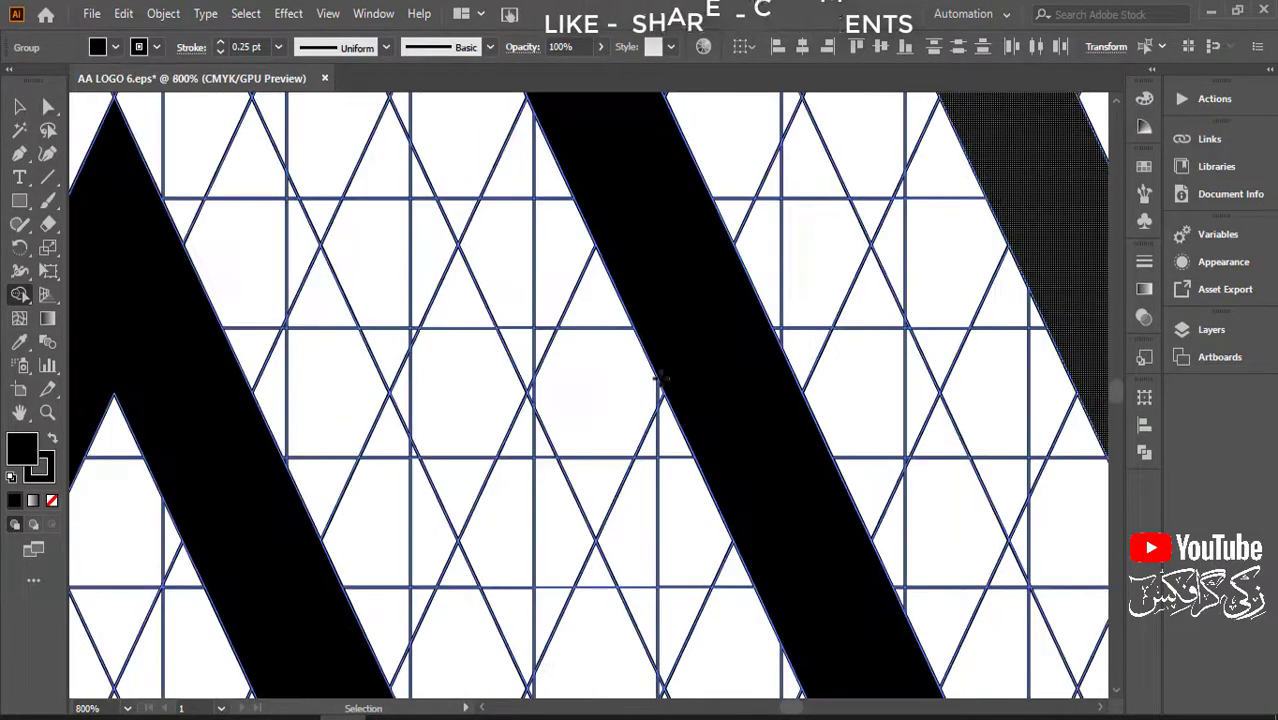
scroll(660, 380, down, 2)
scroll(660, 380, down, 1)
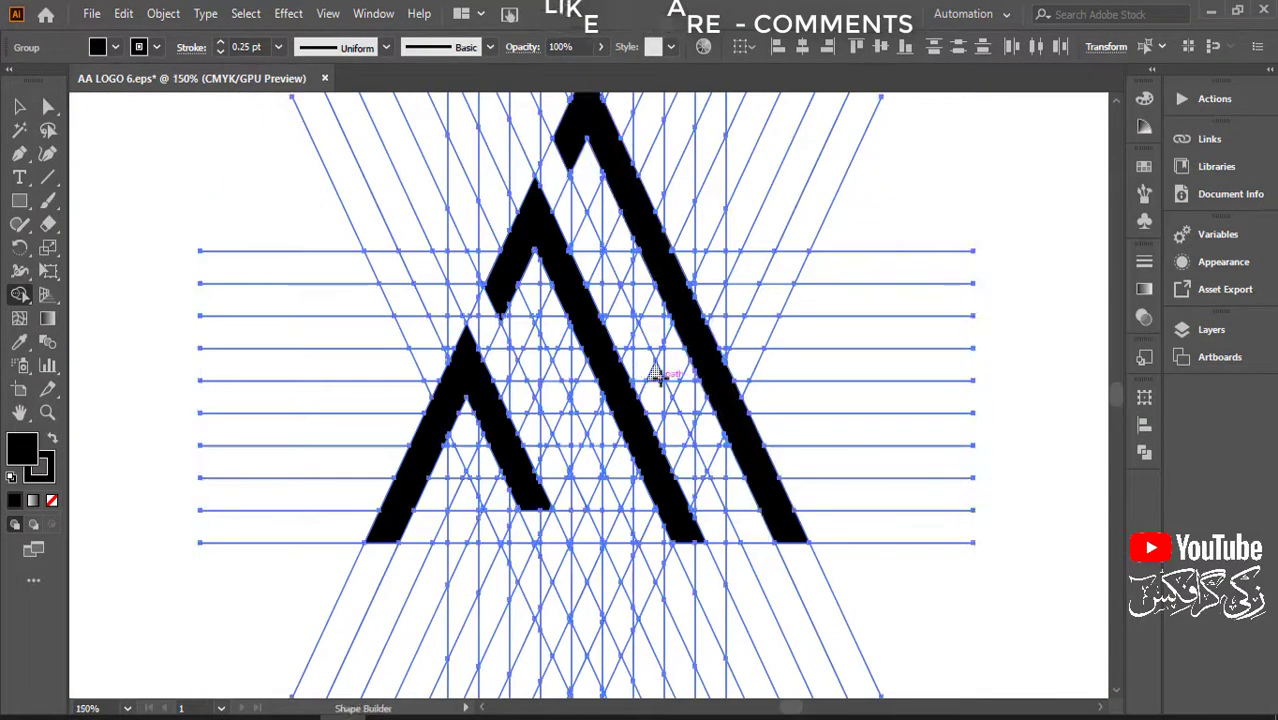
drag(655, 375, 692, 312)
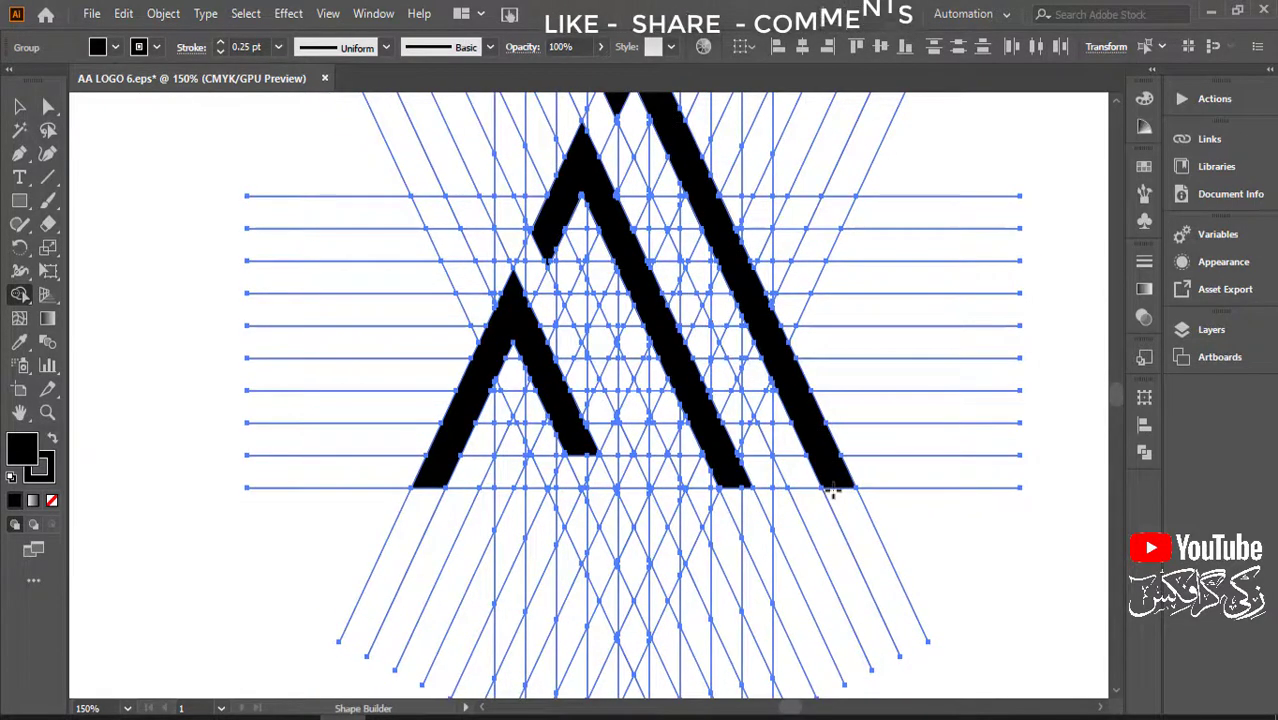
key(space)
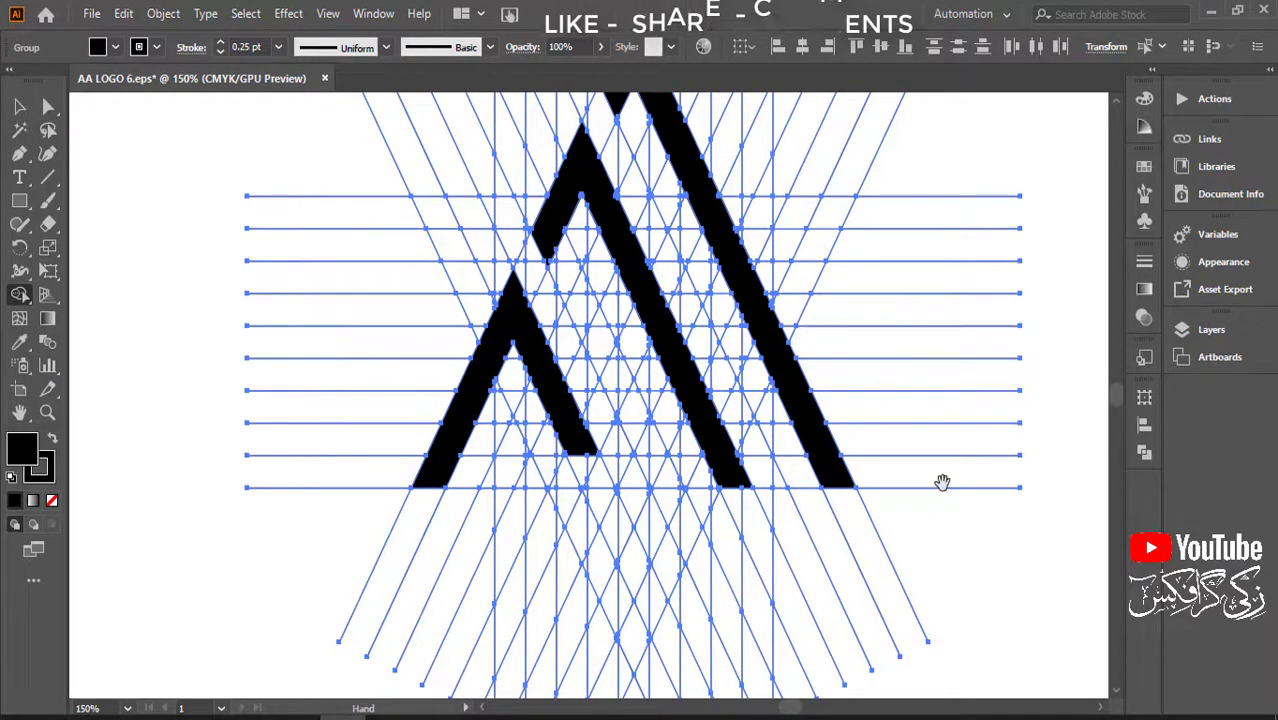
drag(941, 485, 944, 576)
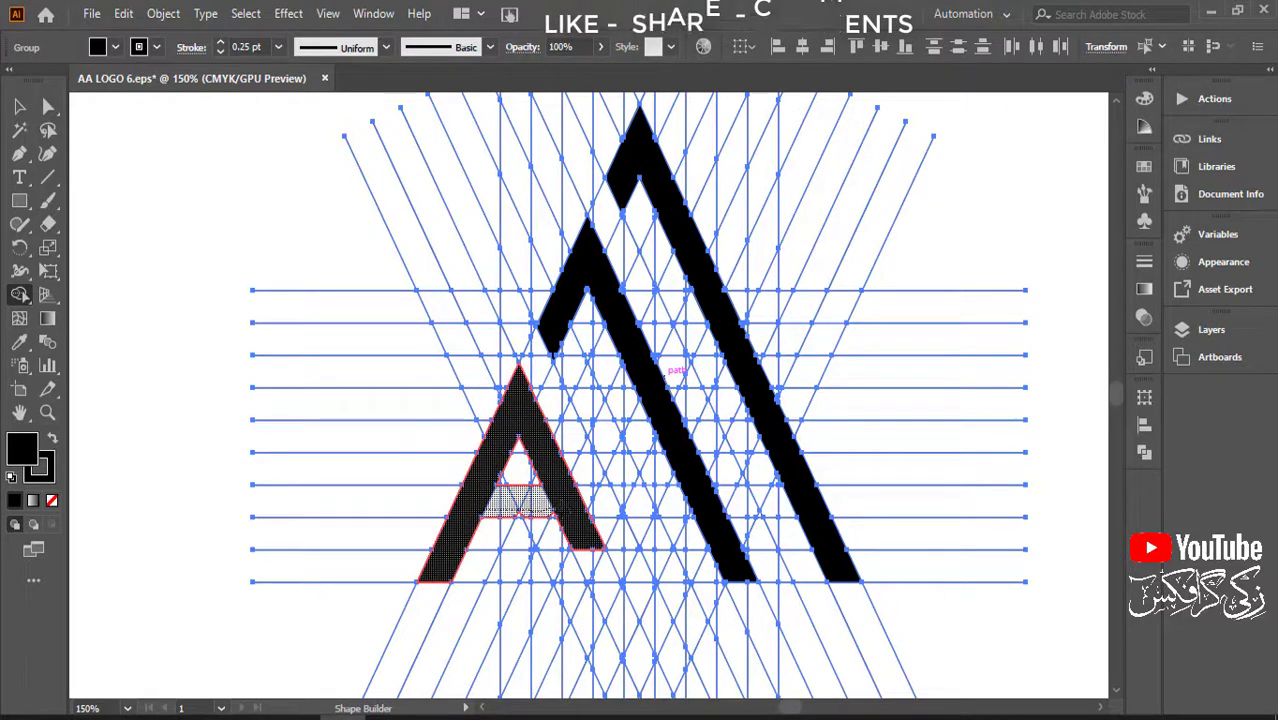
drag(560, 510, 565, 512)
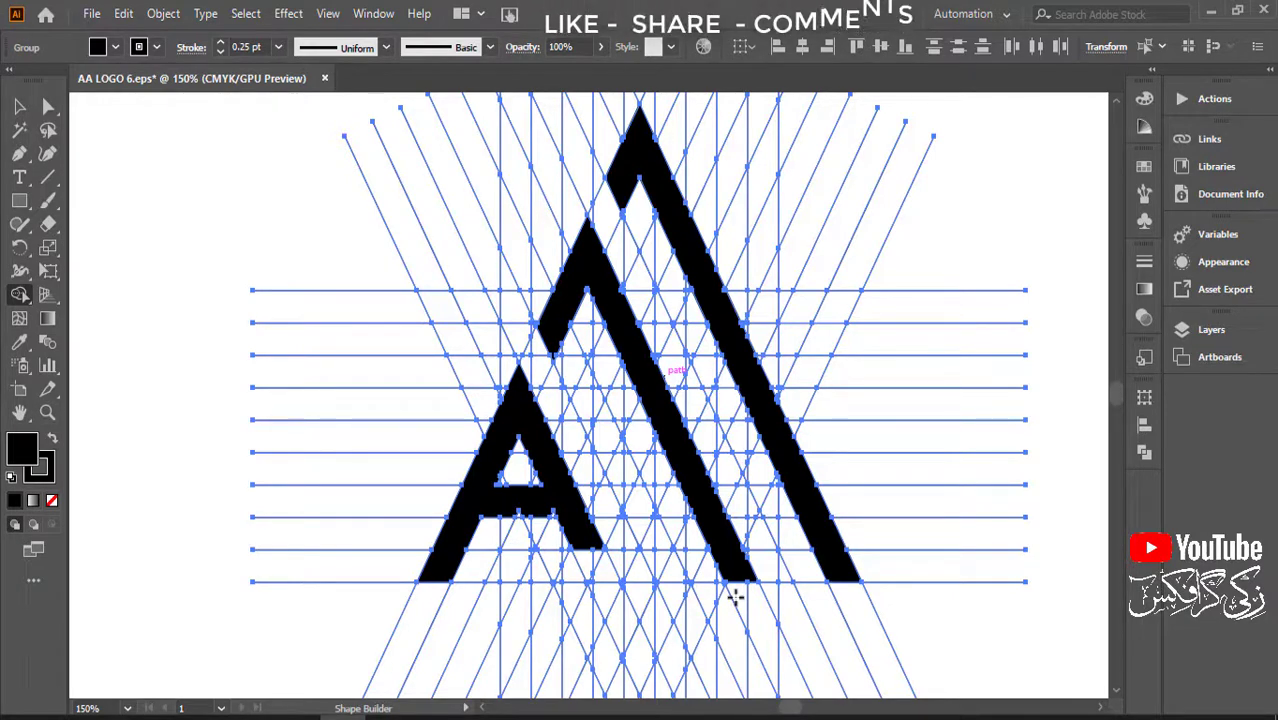
key(ctrl+equal)
key(ctrl+equal)
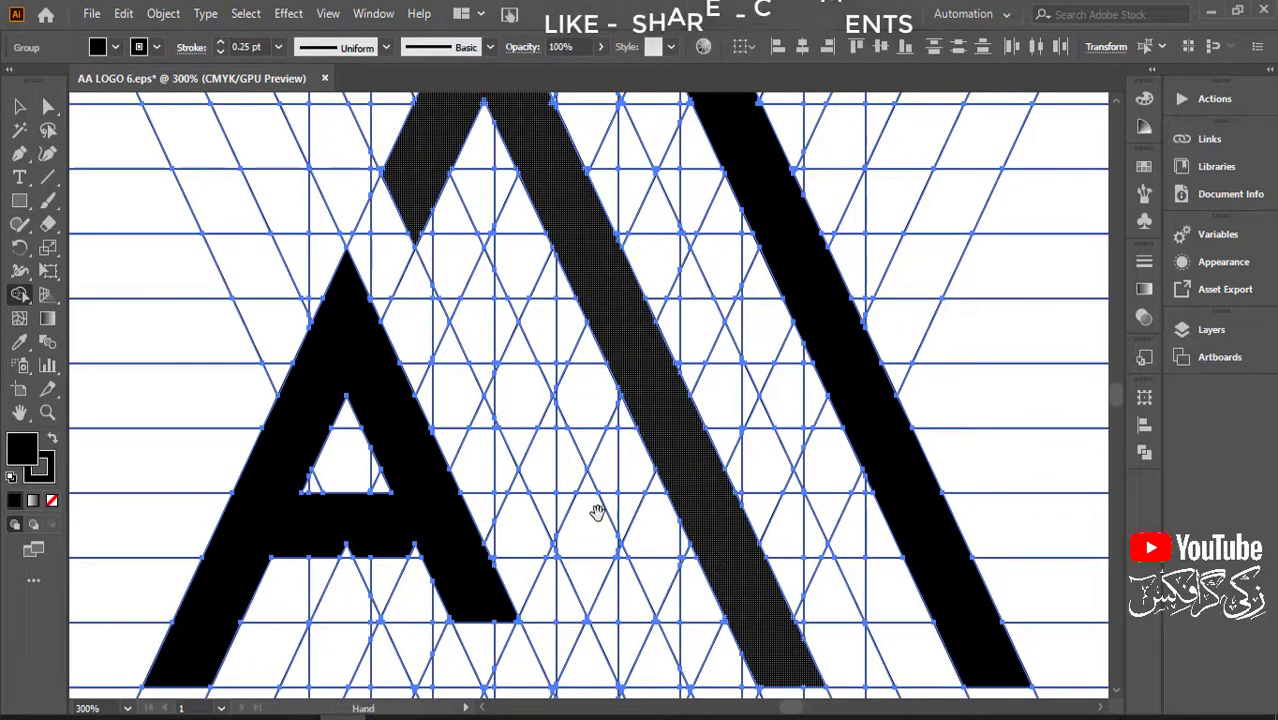
drag(482, 380, 522, 445)
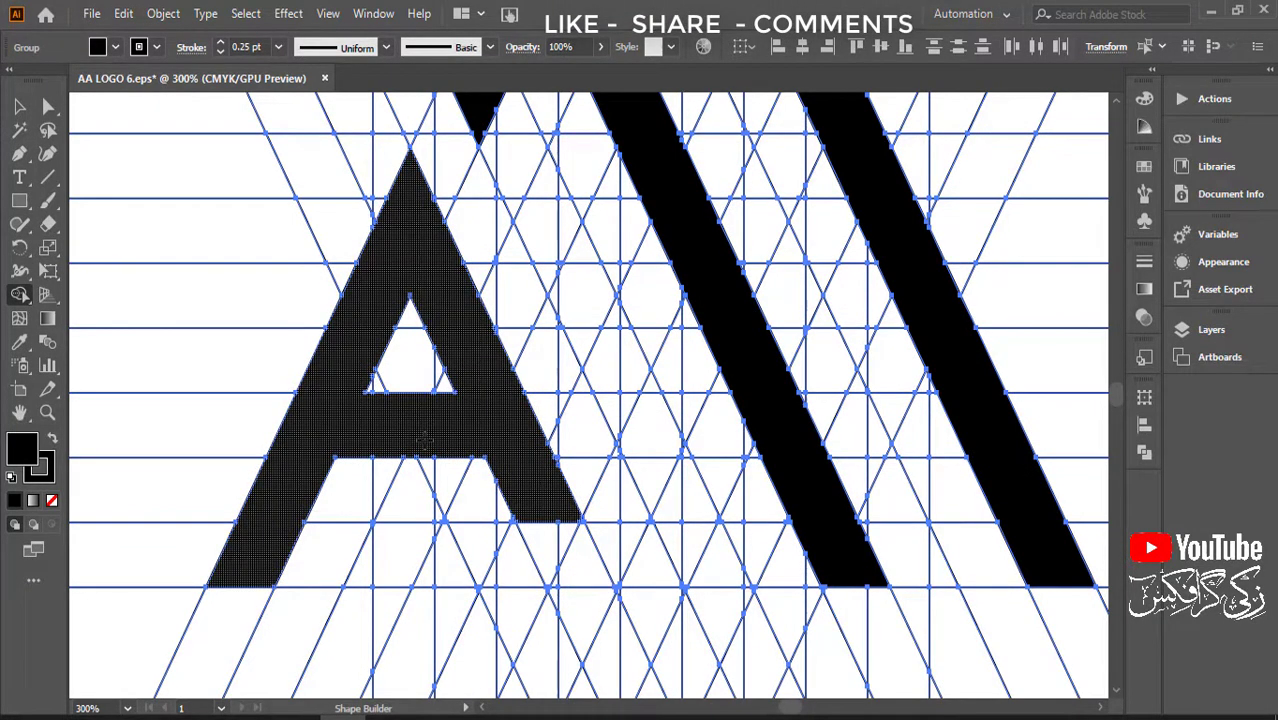
scroll(423, 437, down, 1)
scroll(423, 437, down, 1)
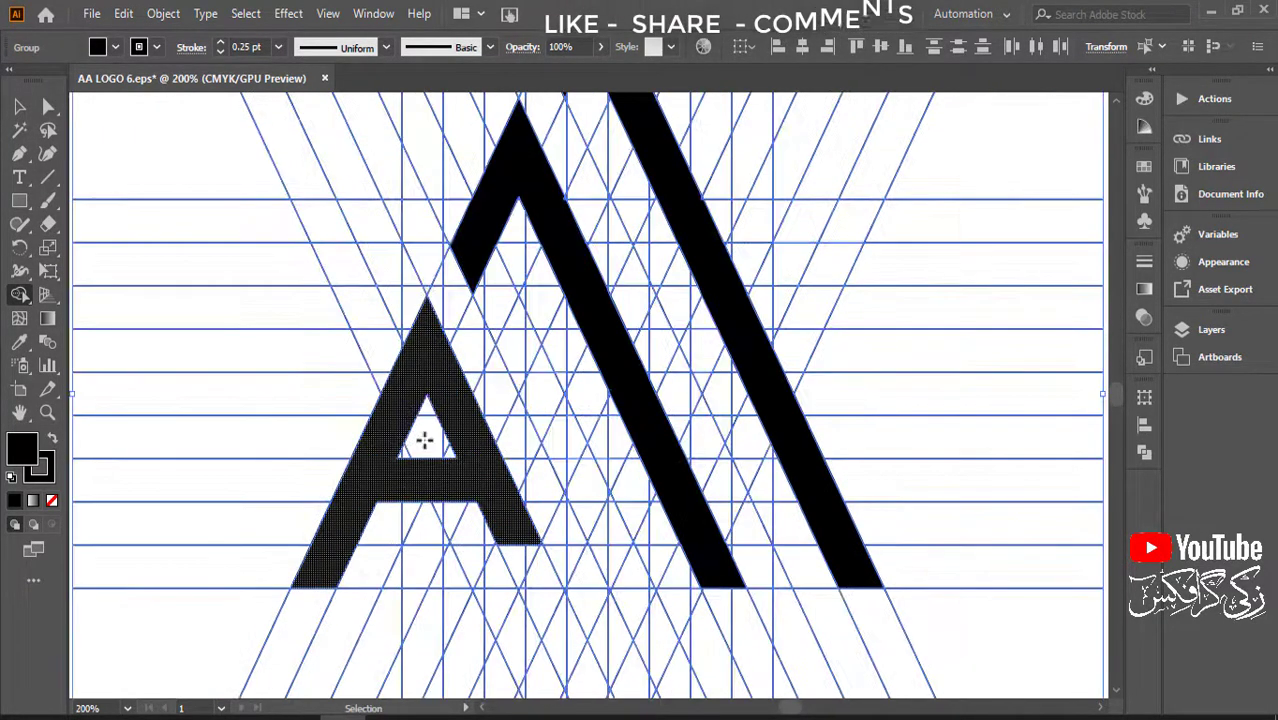
scroll(423, 437, down, 1)
scroll(424, 440, down, 1)
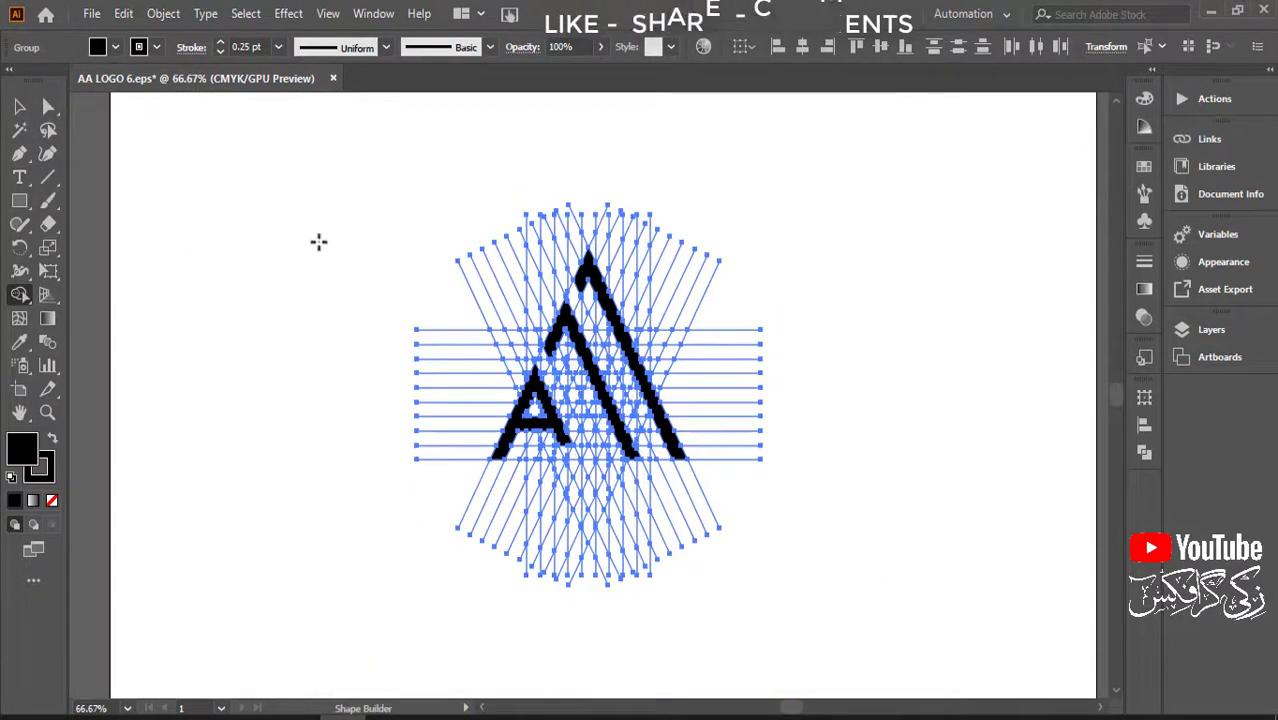
- Ungroup the construction grid lines and delete them, leaving only the black logo
click(20, 107)
click(260, 180)
click(628, 442)
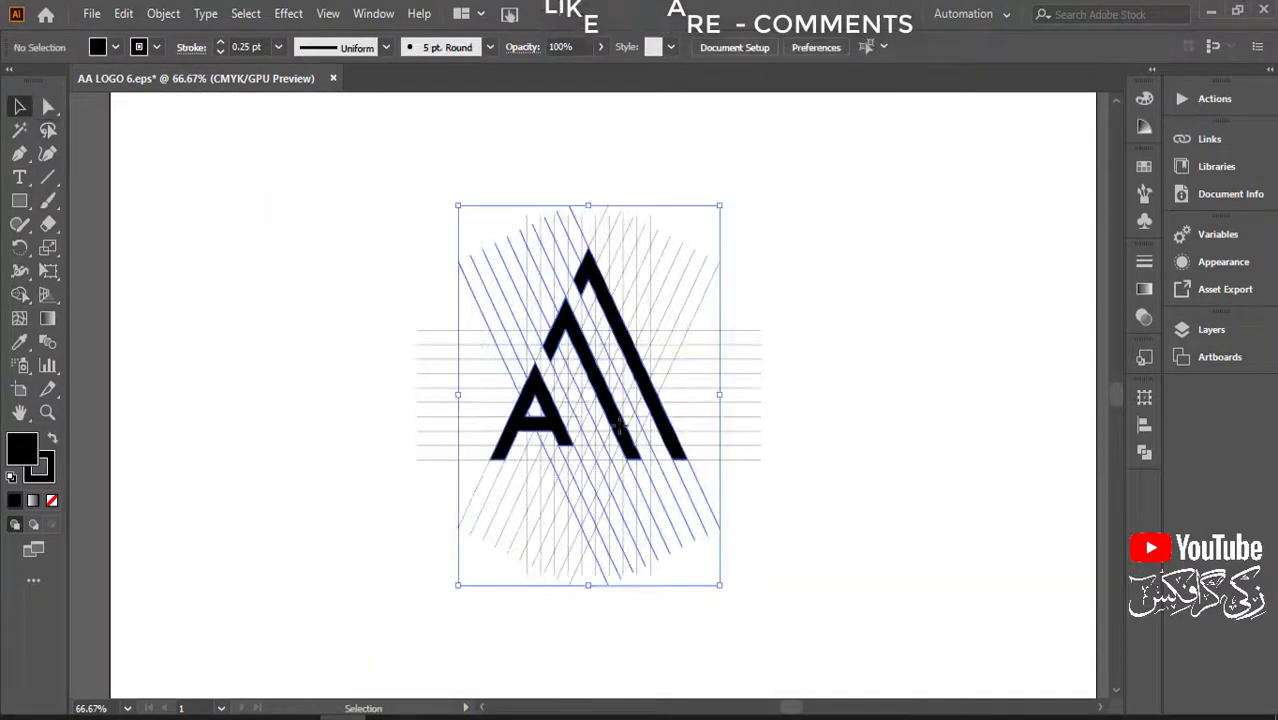
right_click(622, 438)
click(745, 246)
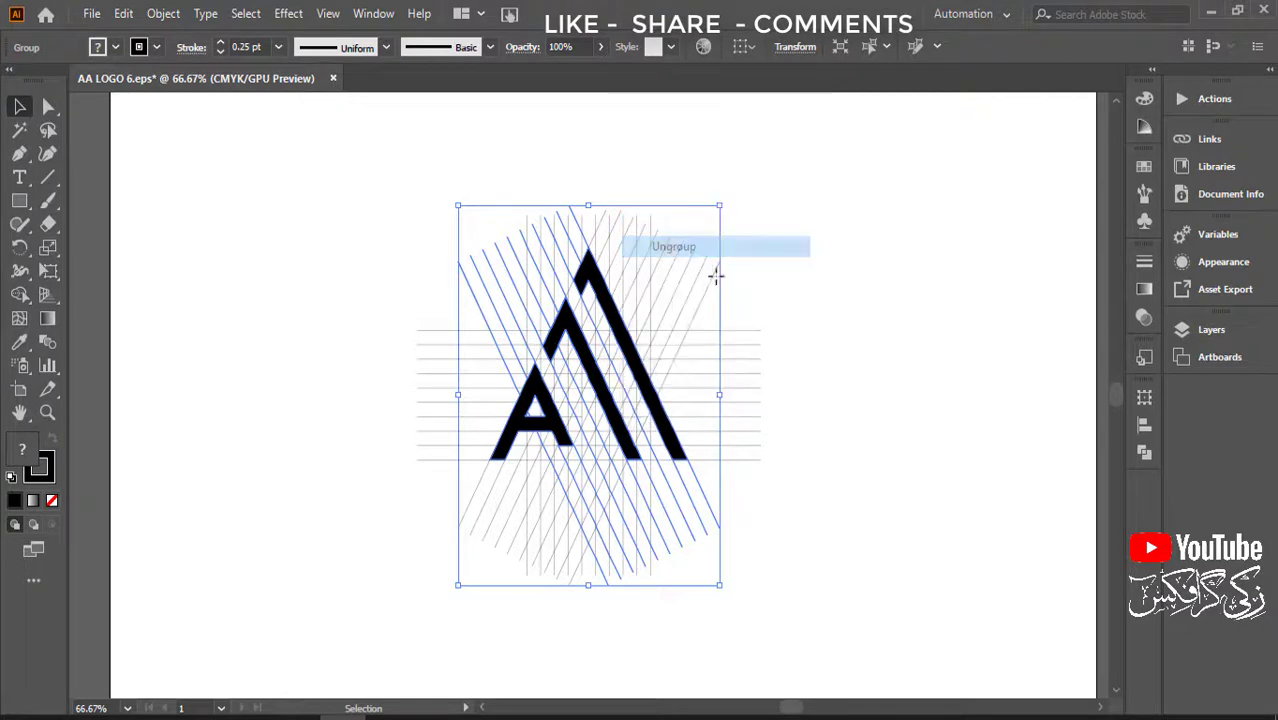
click(640, 355)
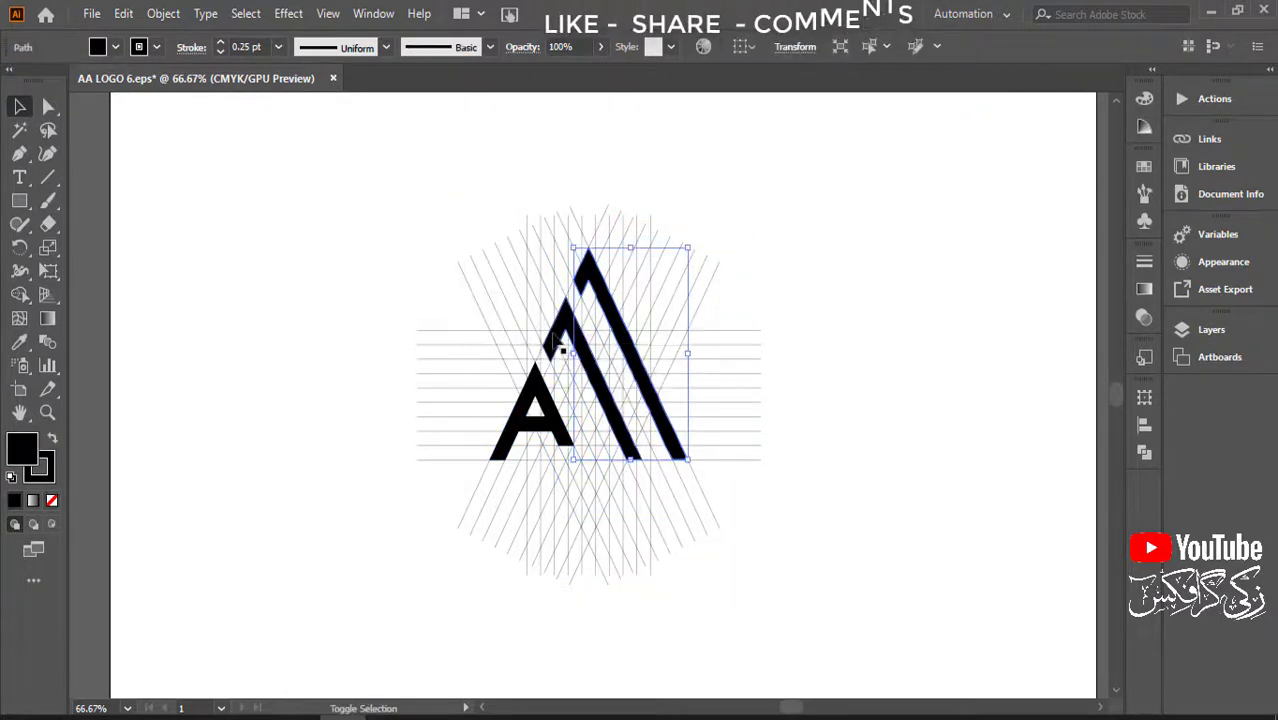
drag(553, 340, 522, 412)
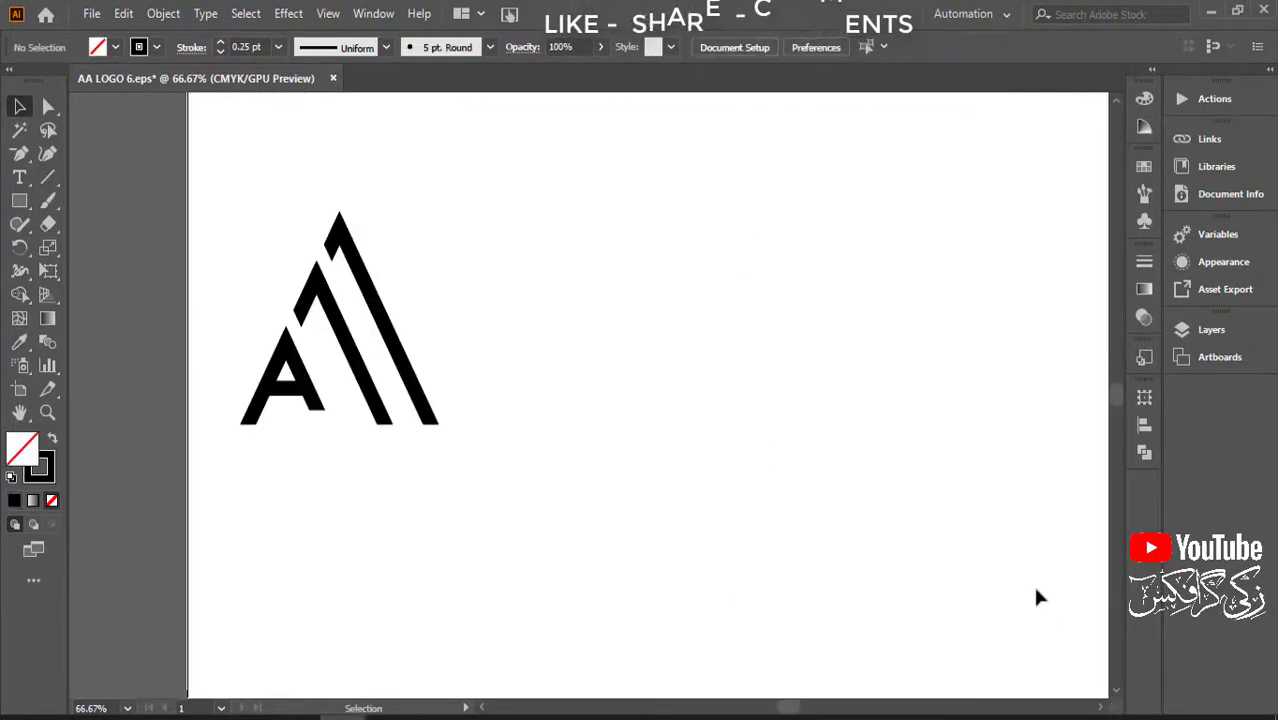
key(ctrl+minus)
- Select the whole logo, move it to the artboard centre and scale it up to fill the page
drag(869, 522, 756, 514)
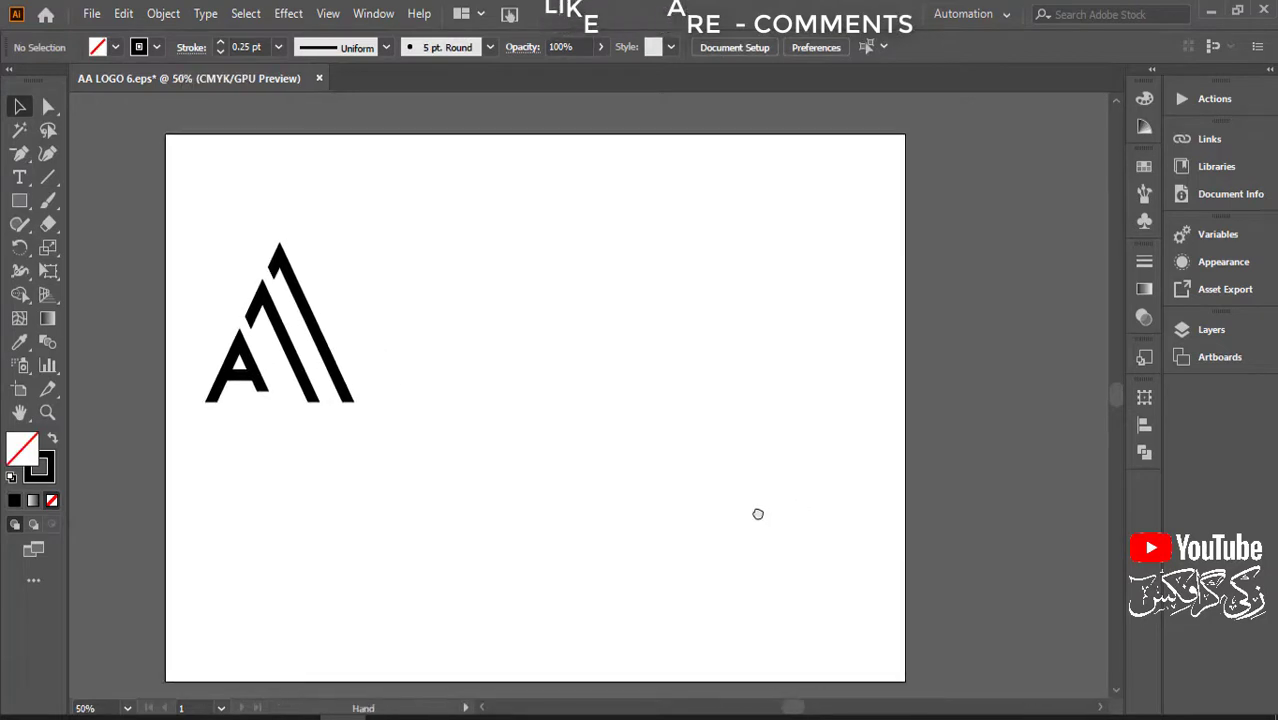
click(272, 250)
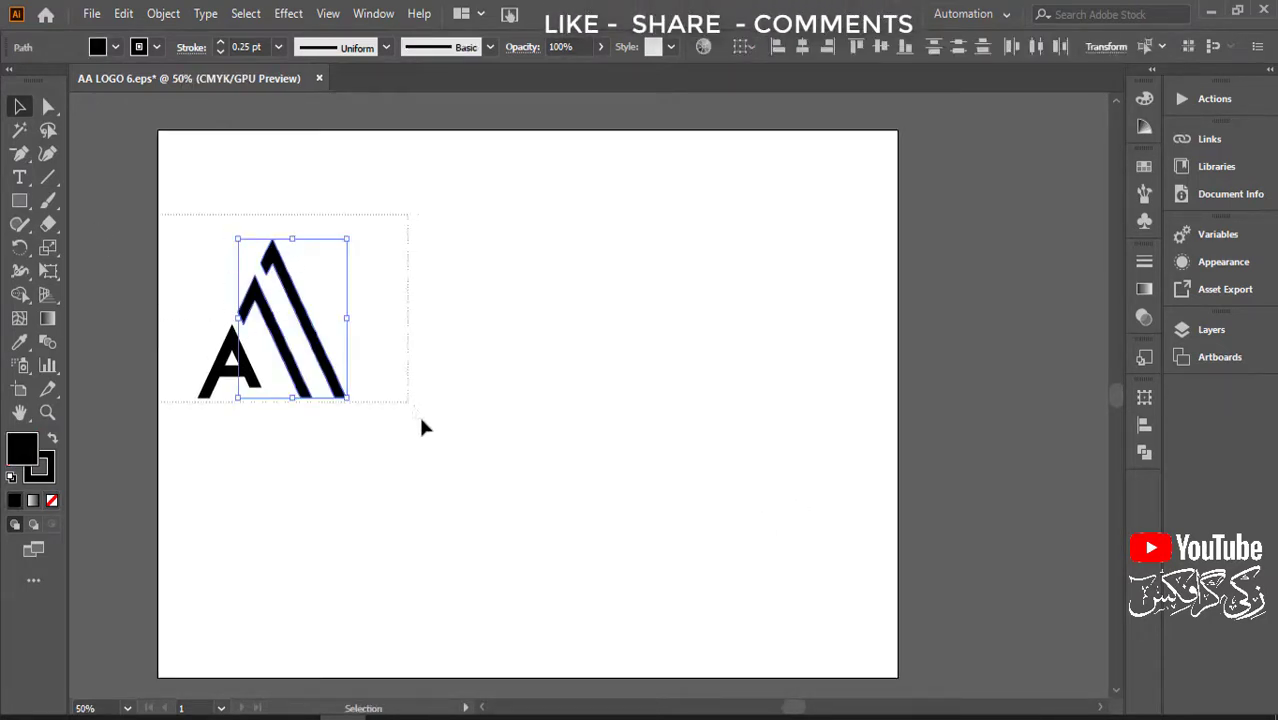
mouse_move(421, 421)
mouse_down()
mouse_move(399, 365)
mouse_move(544, 452)
mouse_move(578, 455)
mouse_up()
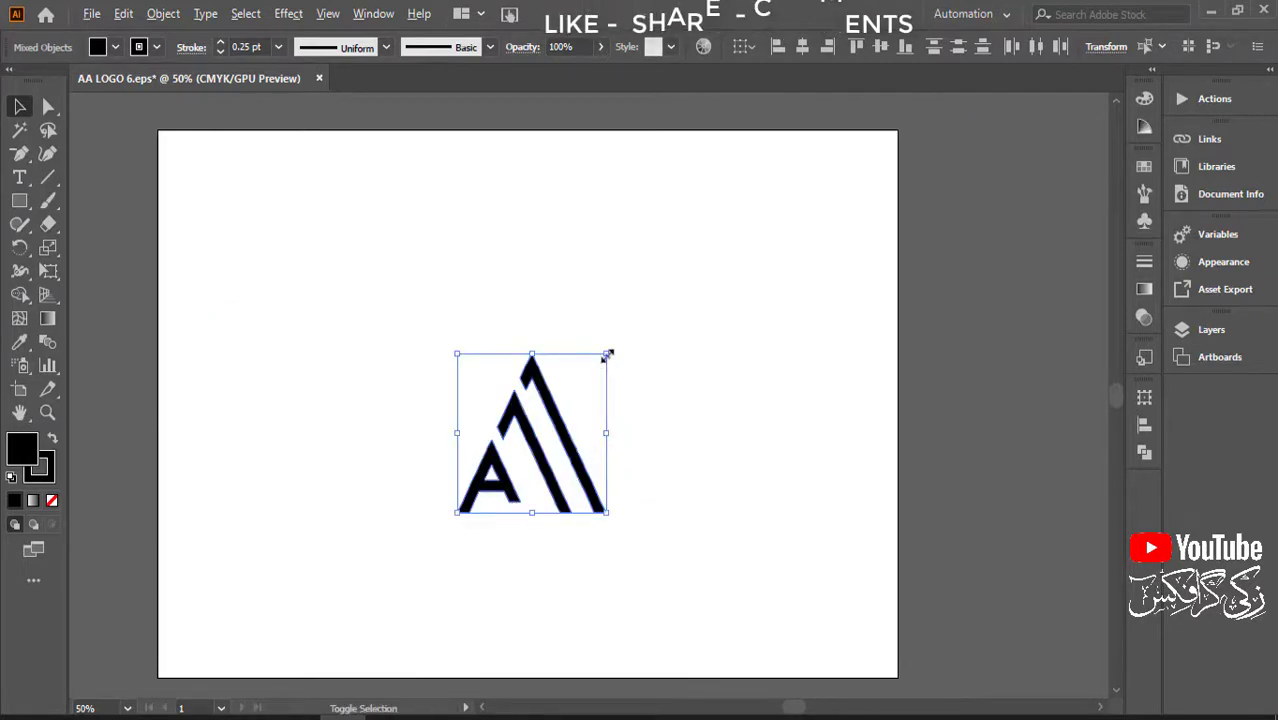
drag(689, 268, 747, 204)
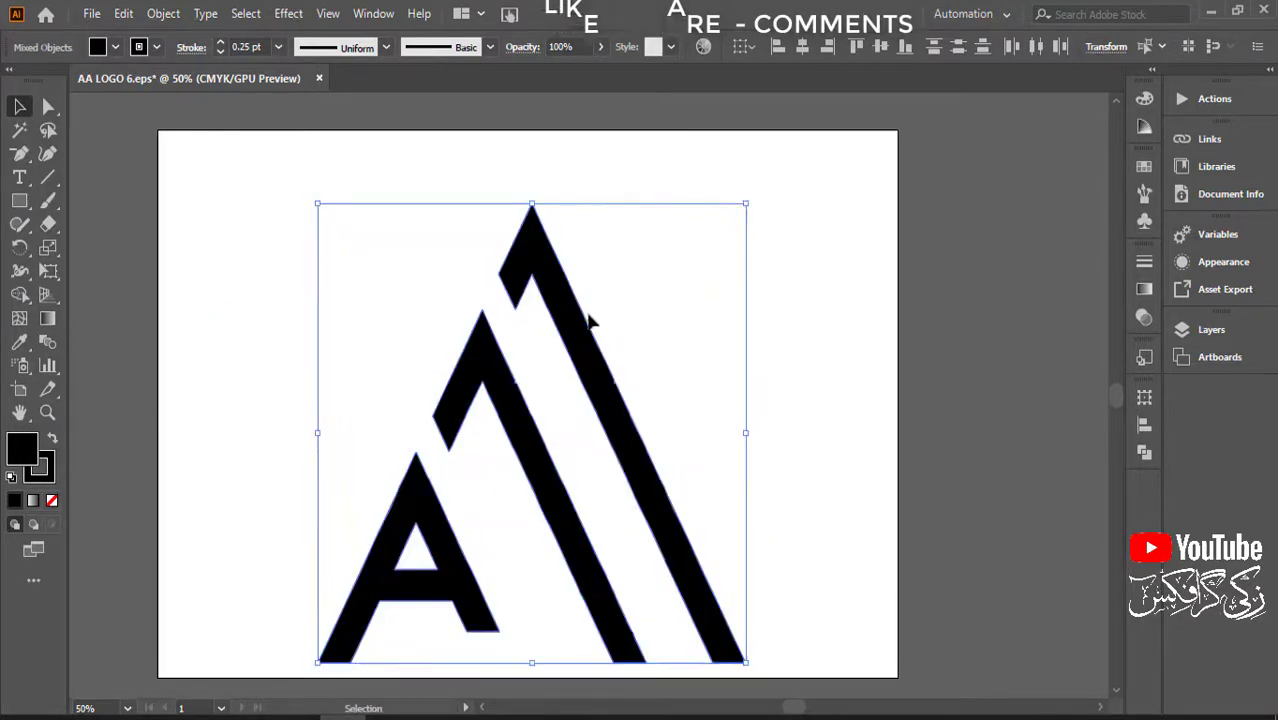
drag(577, 331, 573, 301)
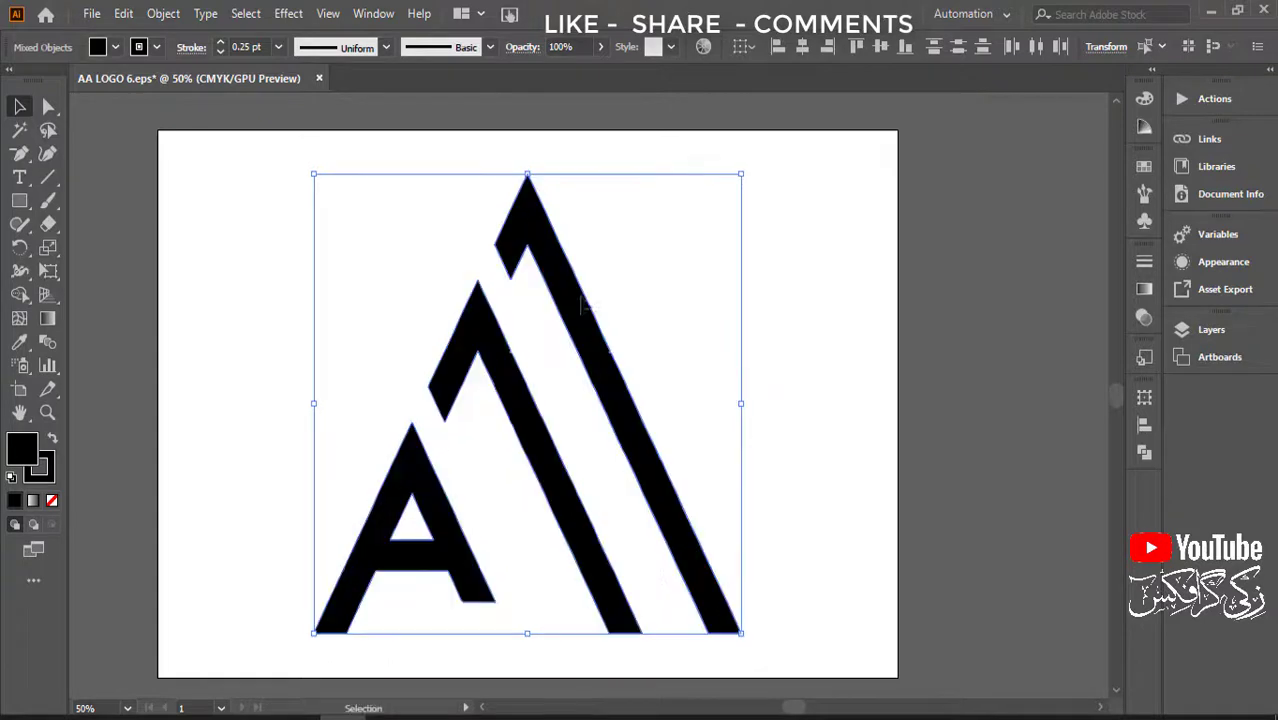
- Set the AA logo's stroke weight to 16 pt
click(245, 47)
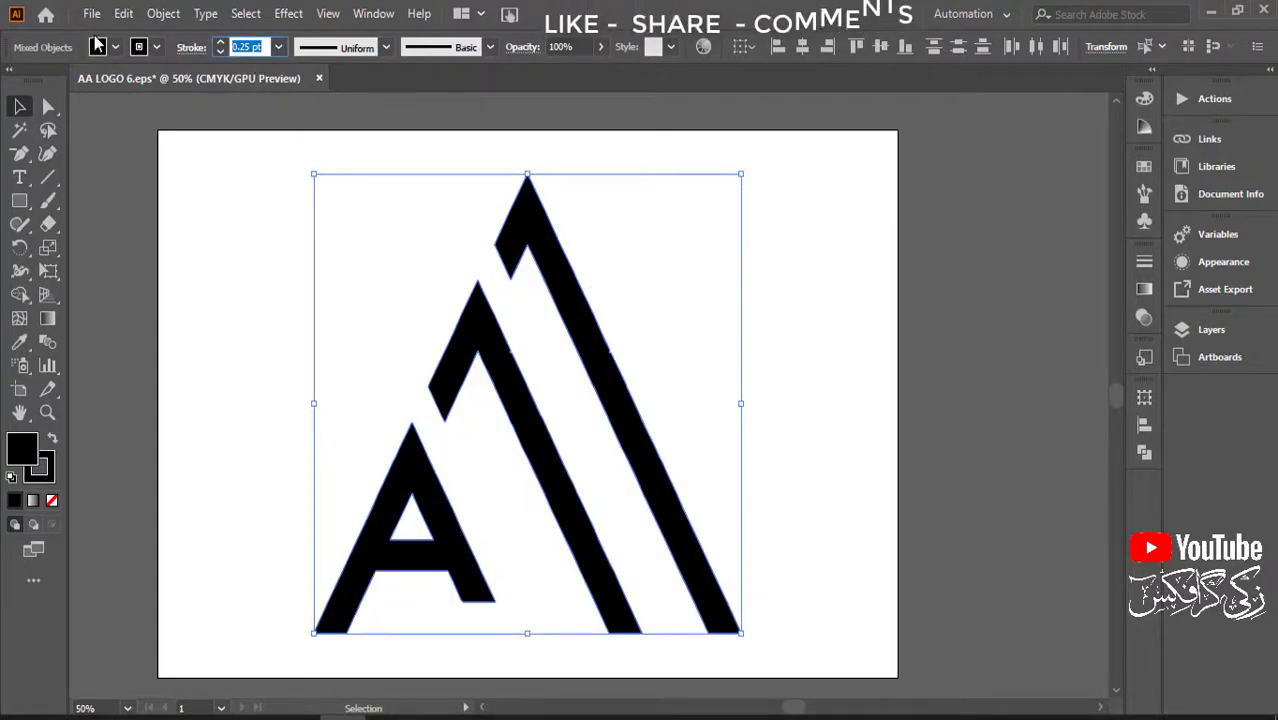
text(4)
key(Return)
key(Up)
key(Up)
key(Up)
key(Up)
key(Up)
key(Up)
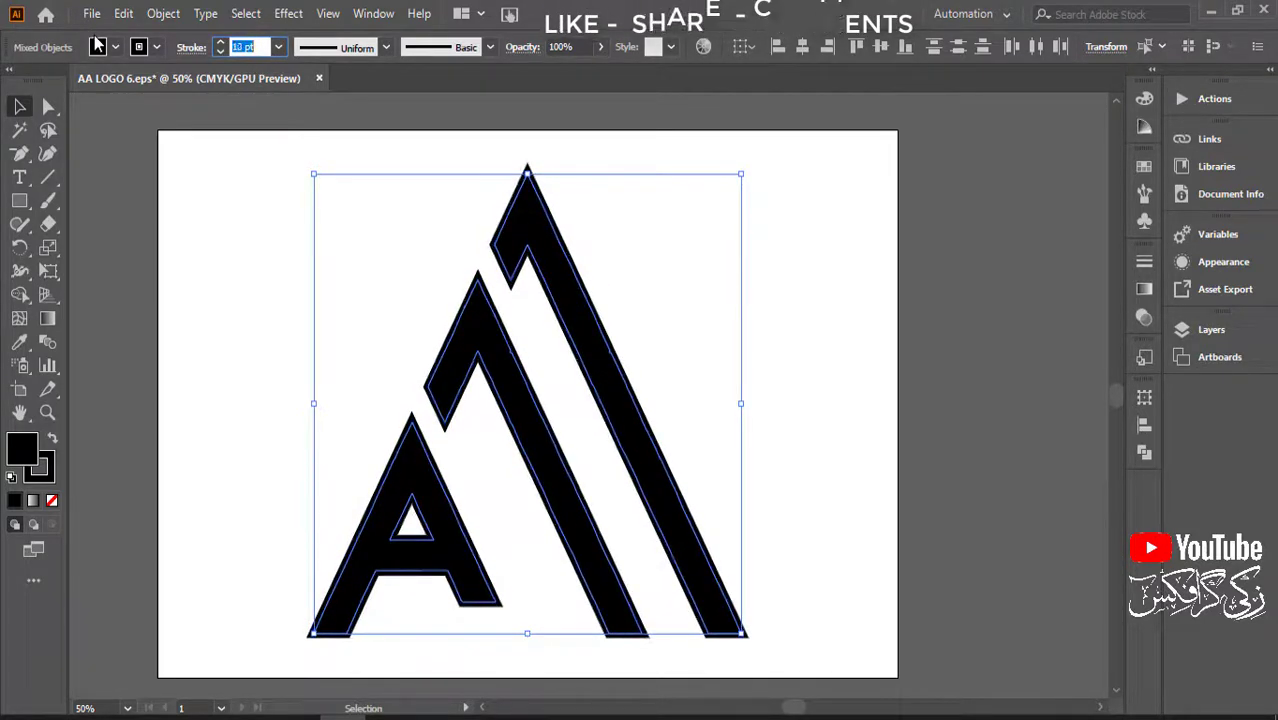
key(Up)
key(Up)
key(Up)
key(Up)
key(Up)
key(Up)
key(Up)
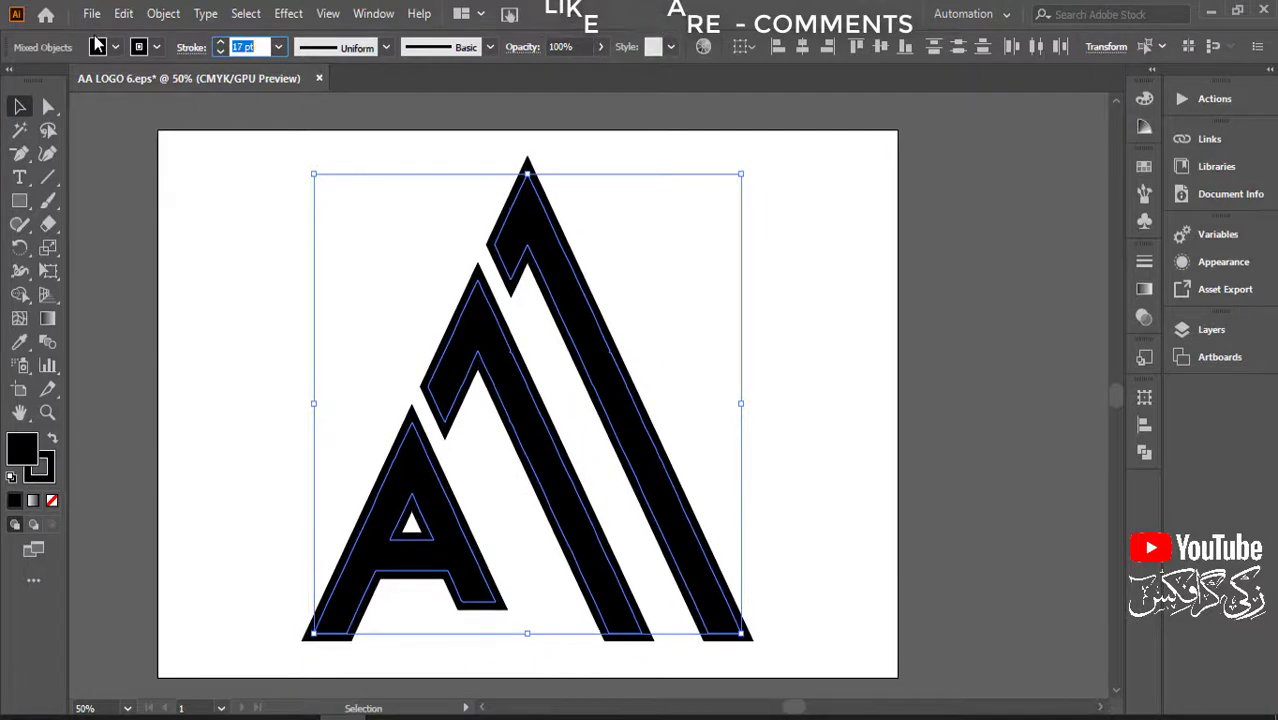
key(Down)
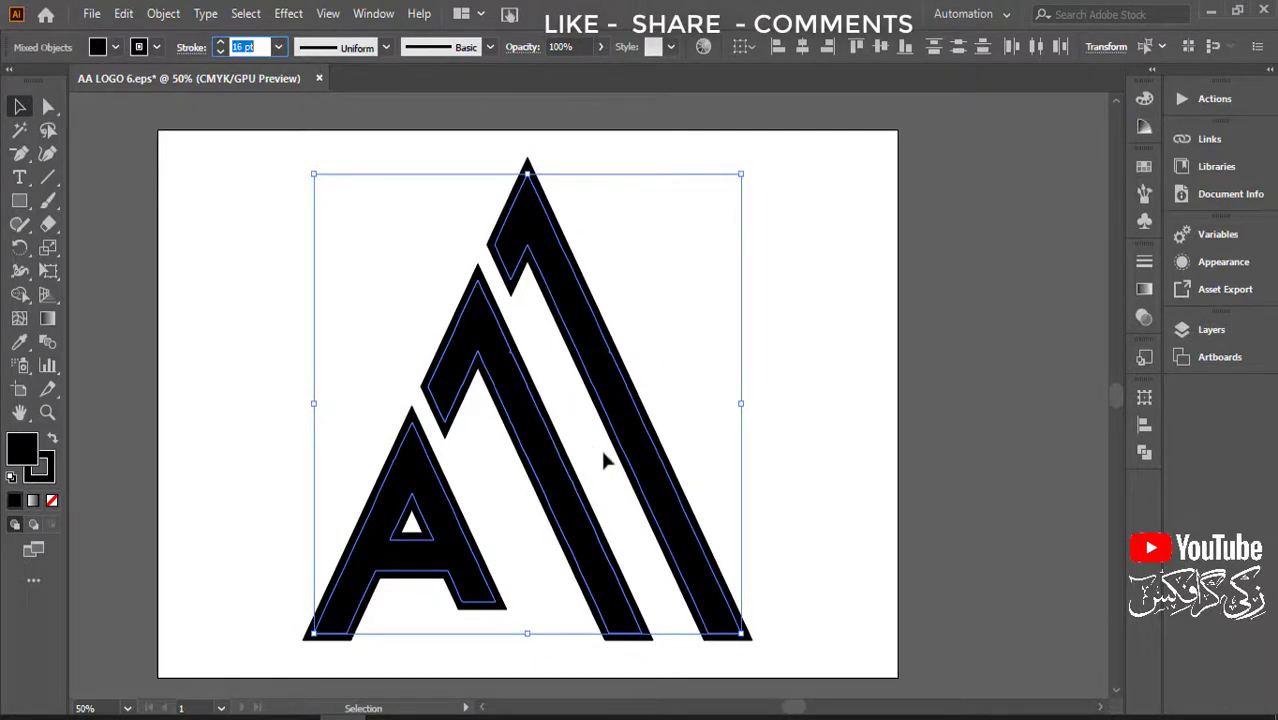
click(163, 13)
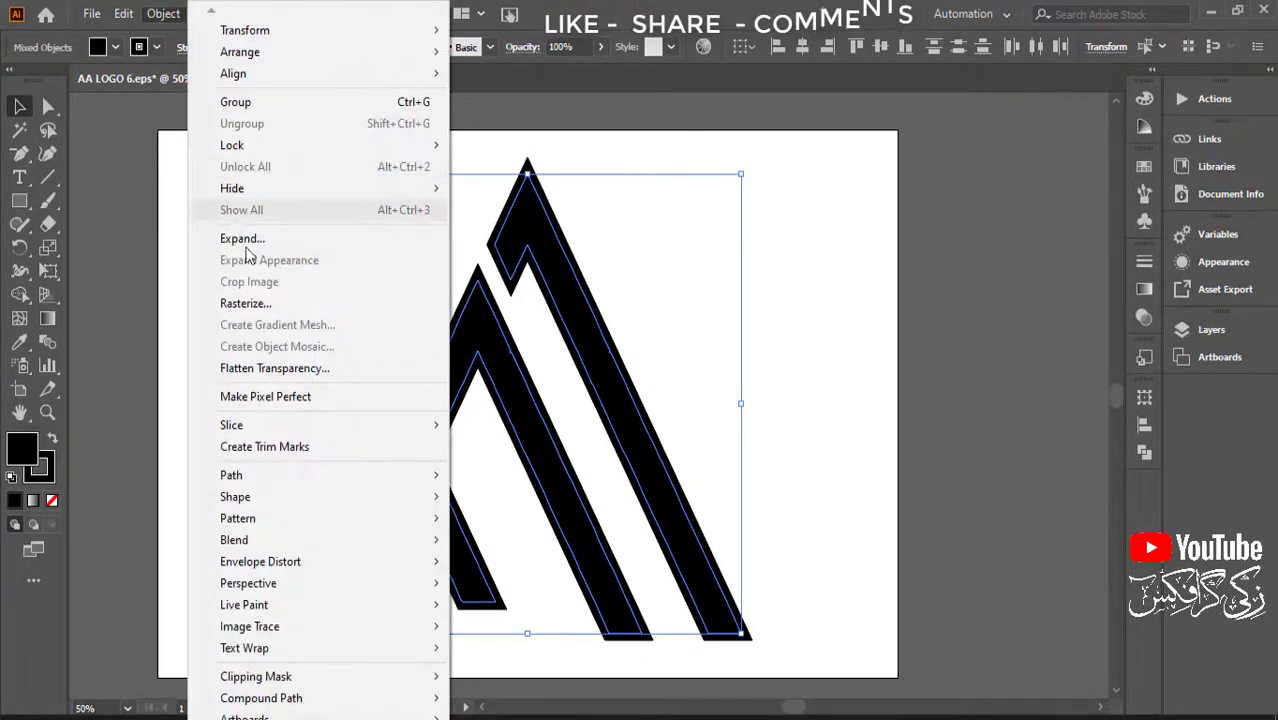
- Expand the logo's fill and stroke into outlines, unite them with Pathfinder, and deselect
click(257, 237)
click(594, 477)
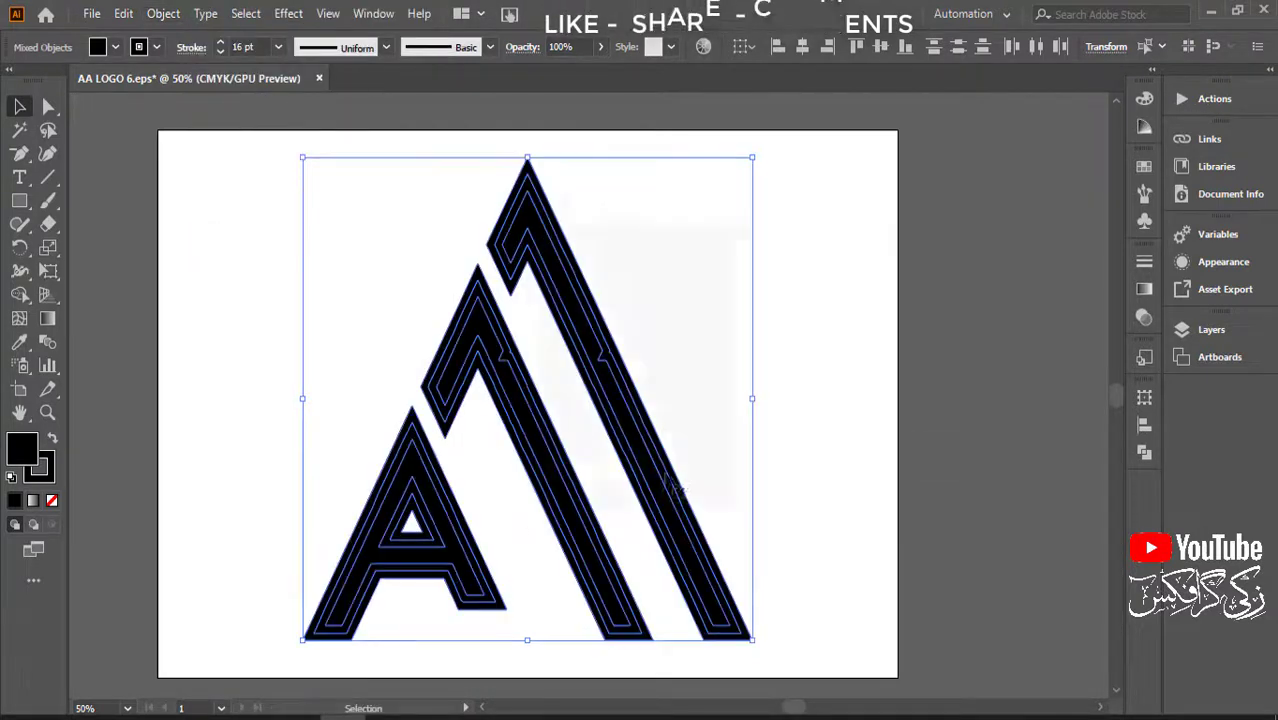
click(1143, 455)
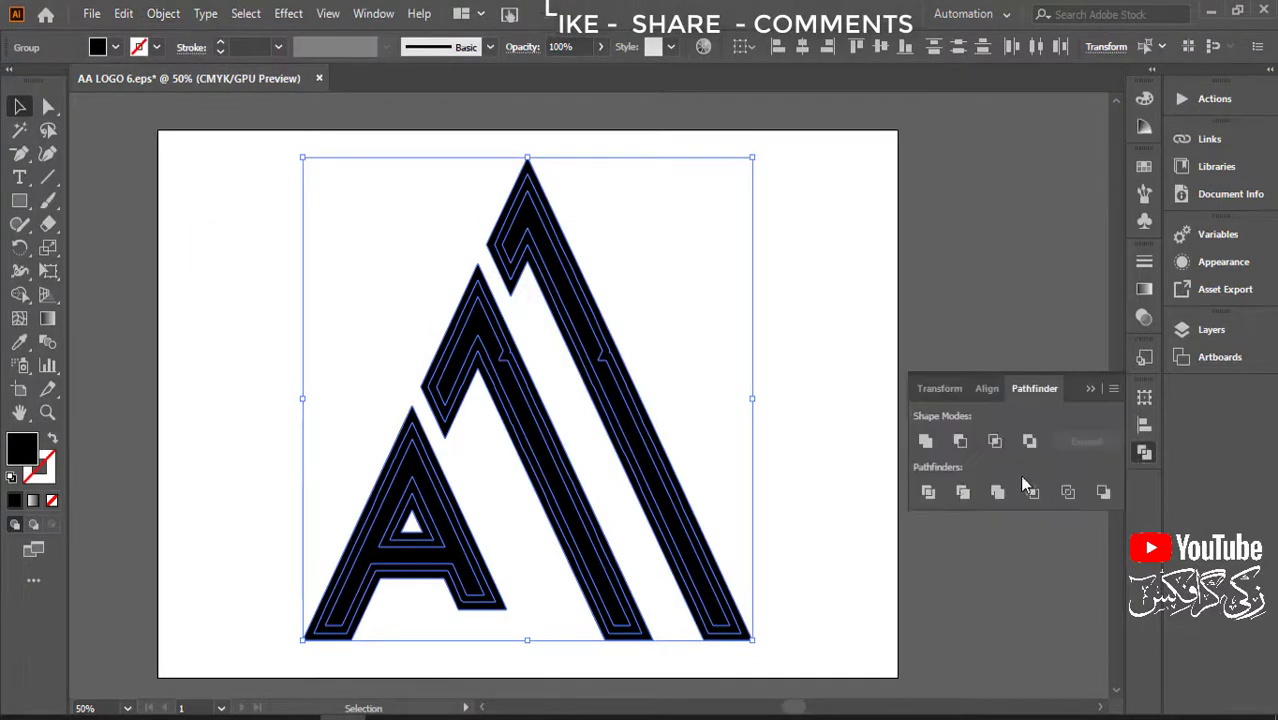
click(926, 441)
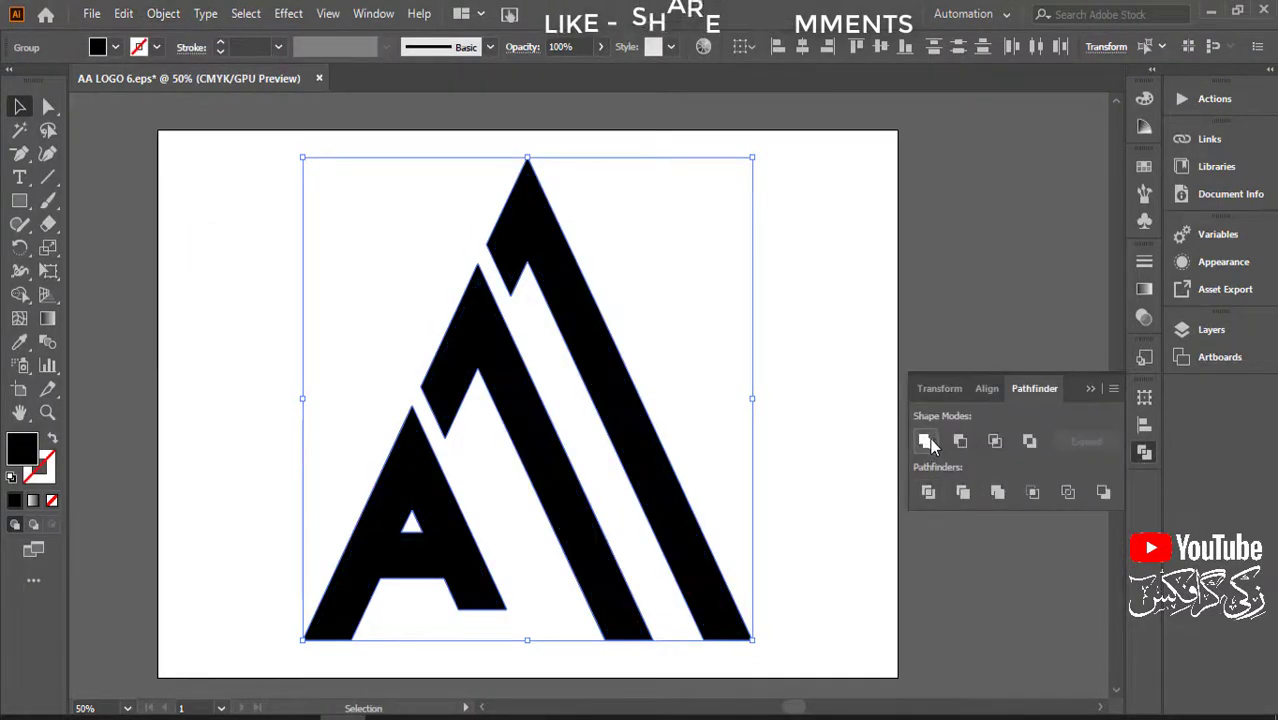
click(1091, 390)
click(889, 468)
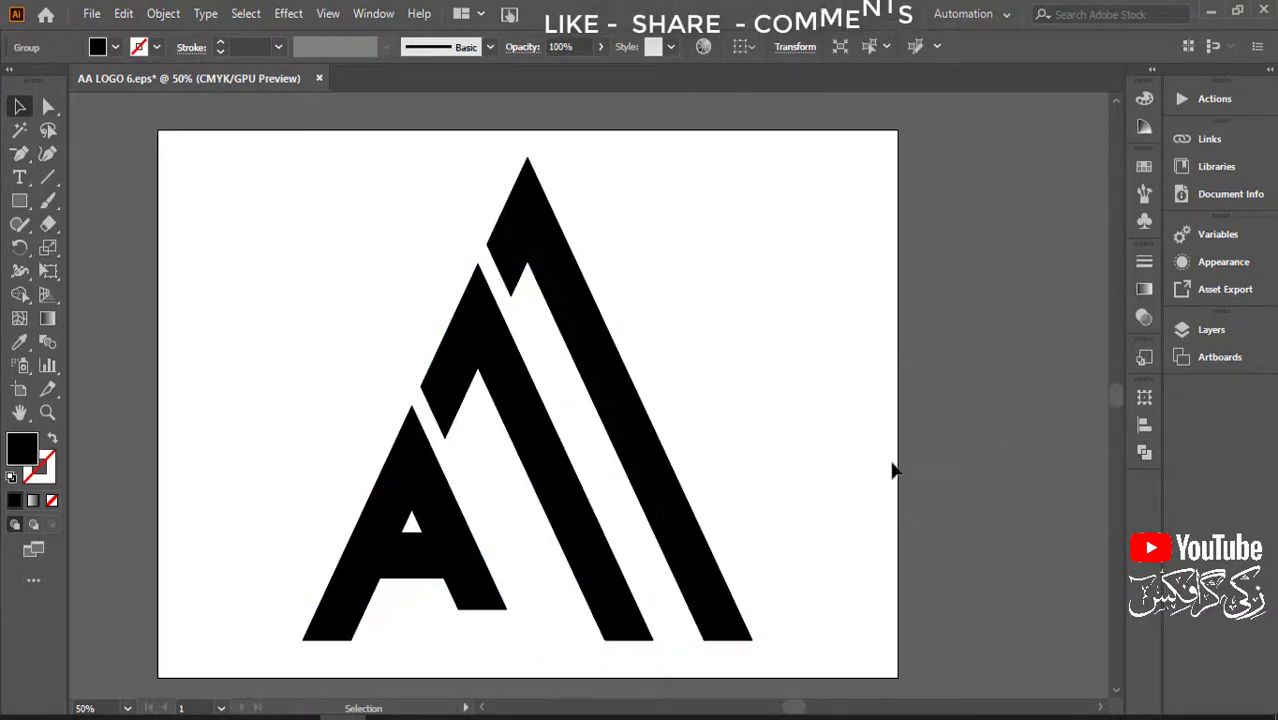